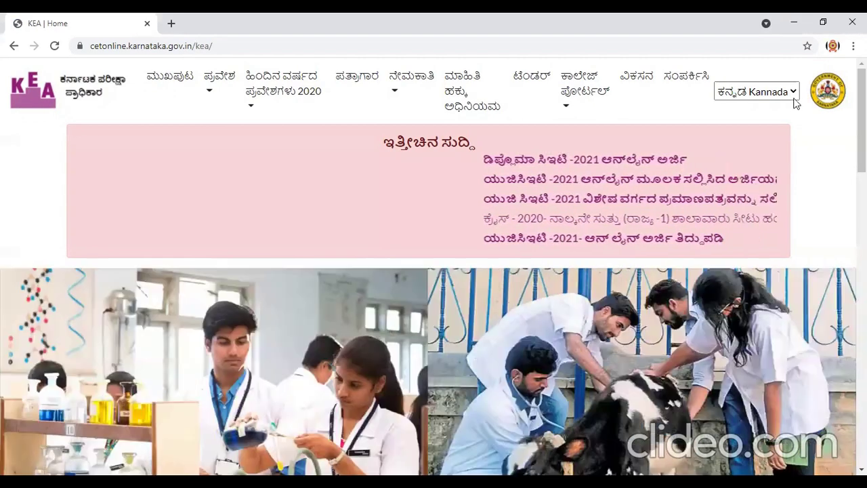
Switch the KEA site to English and go to ADMISSIONS > PG CET-2021 (MBA, MCA, MTech/MArch).
click(756, 91)
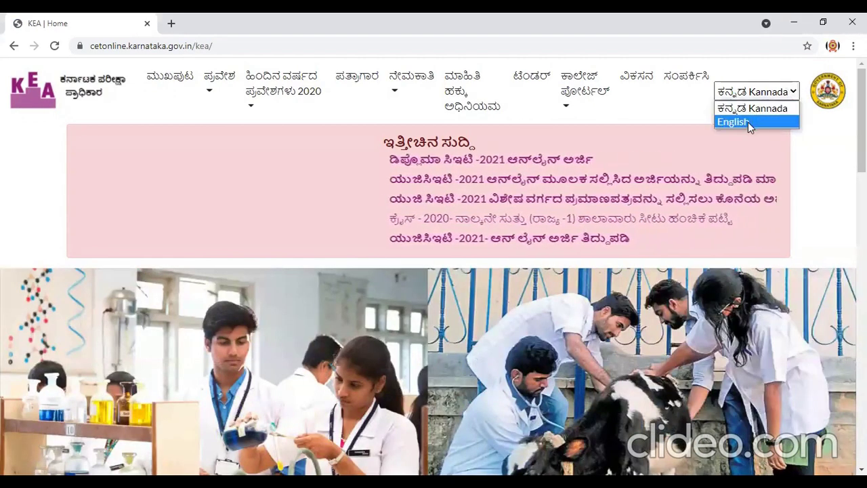
click(748, 122)
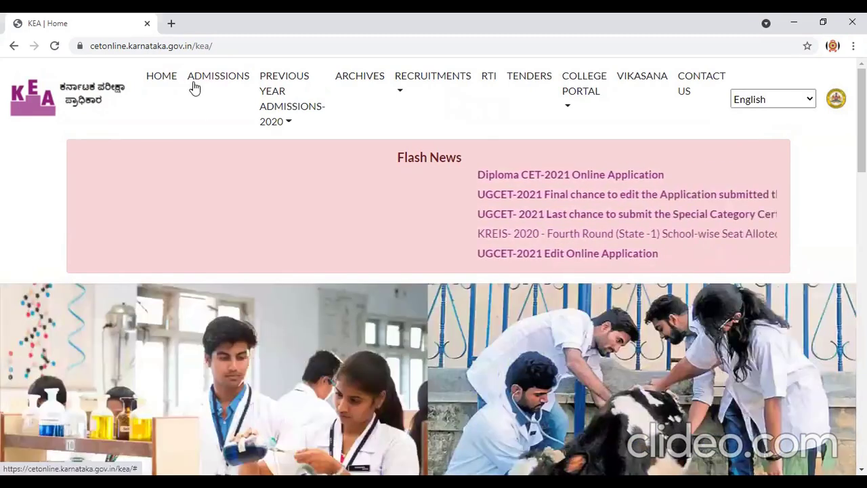
click(192, 85)
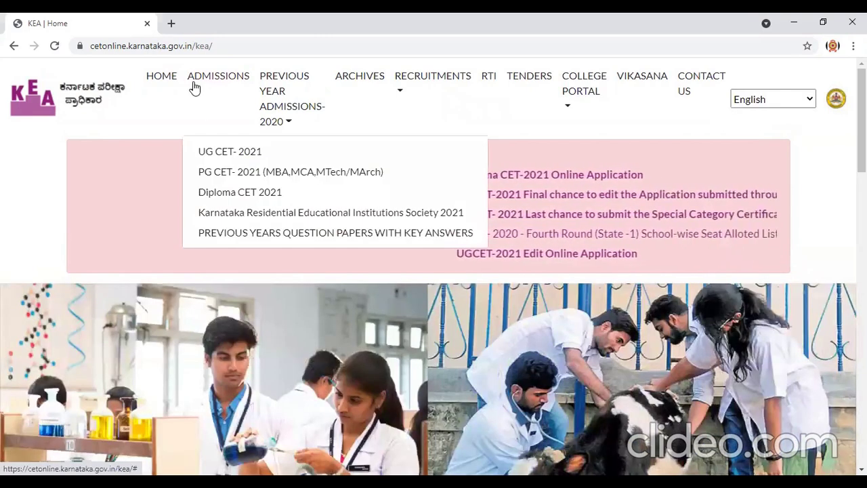
click(243, 173)
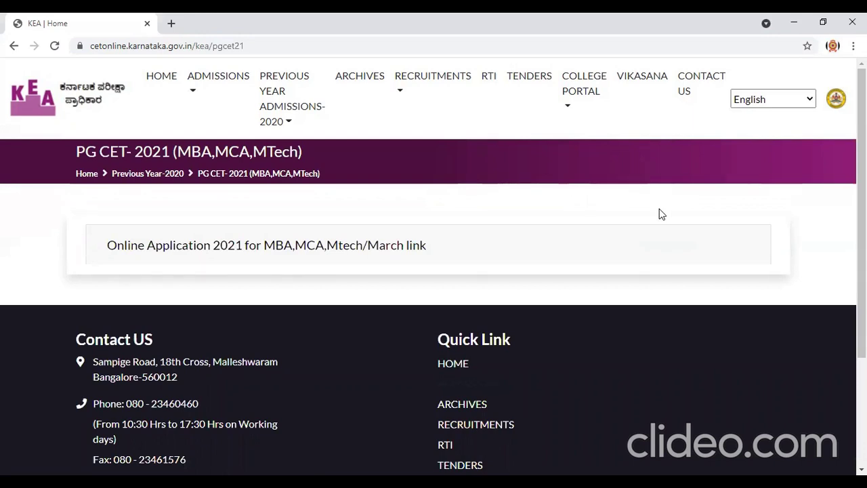
Follow the 'Online Application 2021 for MBA, MCA, Mtech/March' link.
click(288, 247)
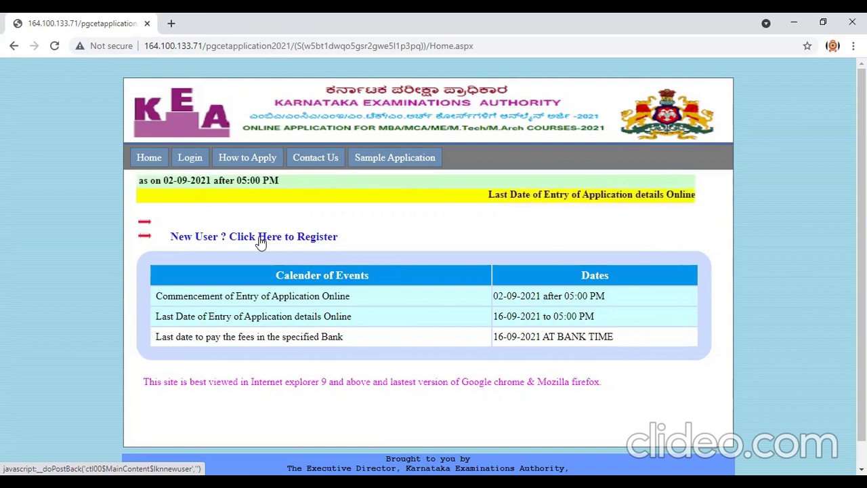
Choose 'New User ? Click Here to Register' to start a new candidate registration.
click(287, 242)
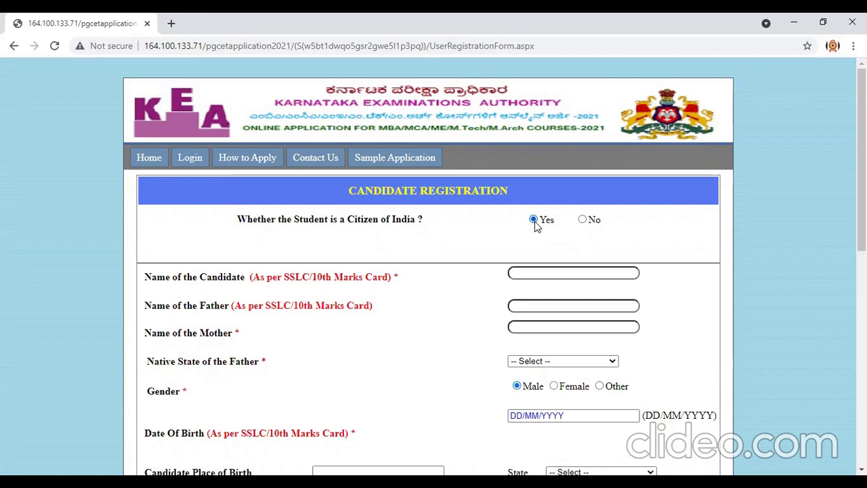
Type the candidate's name, the father's name (fixing a typo) and the mother's name into their fields.
drag(862, 163, 861, 194)
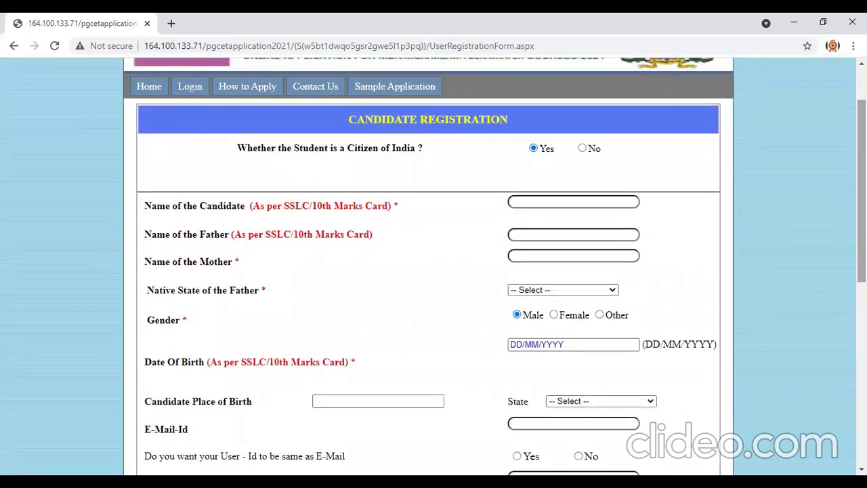
click(554, 204)
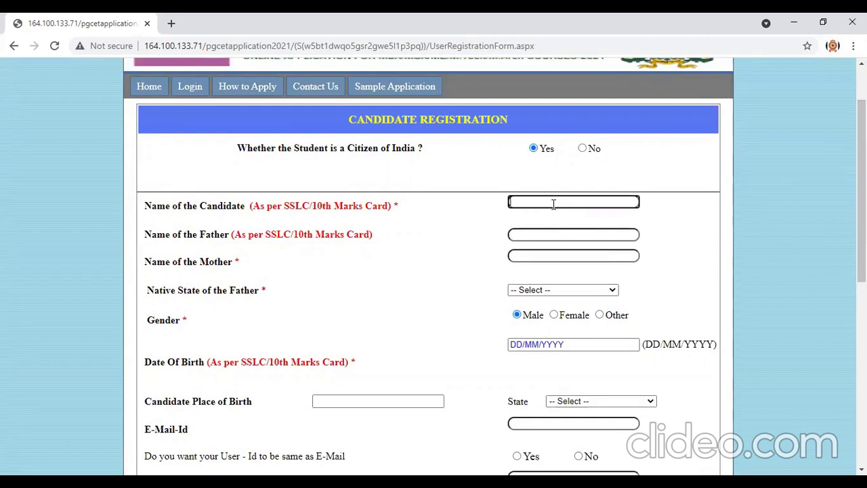
click(547, 229)
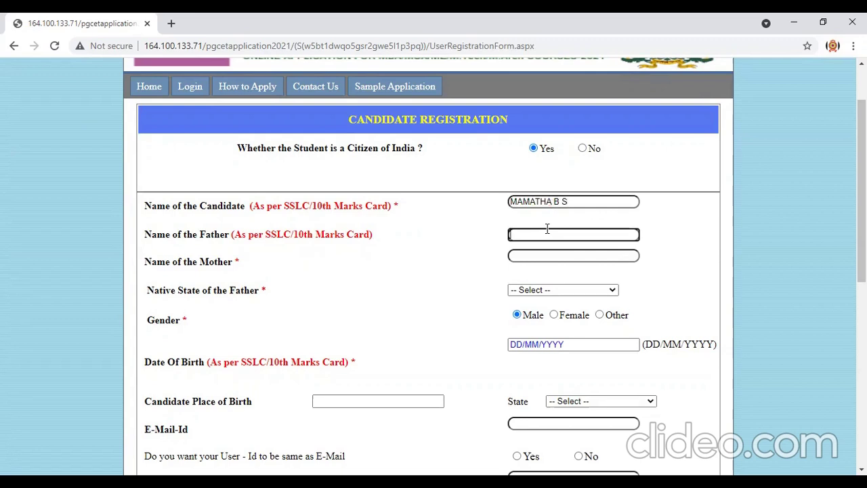
text(SRINIVAS)
click(539, 256)
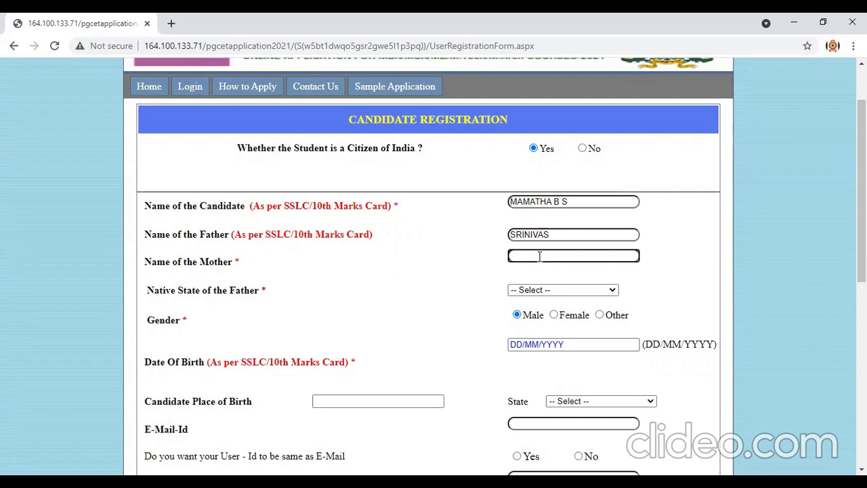
text(PREMA)
click(540, 290)
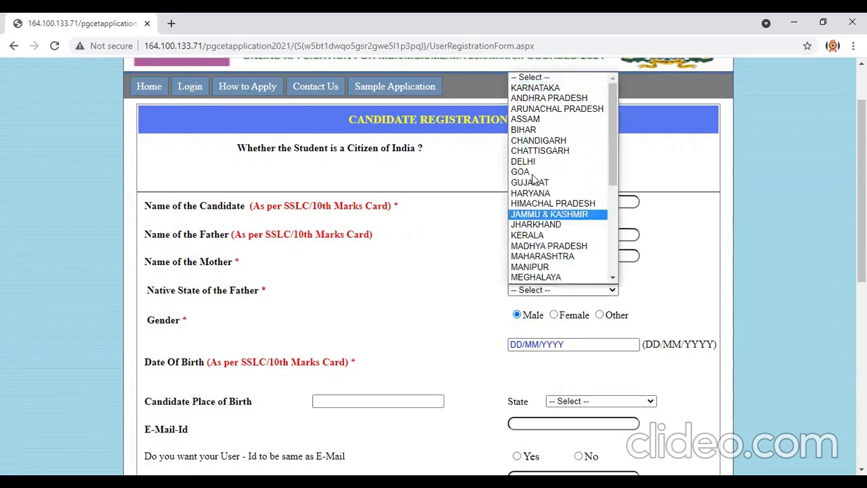
click(533, 92)
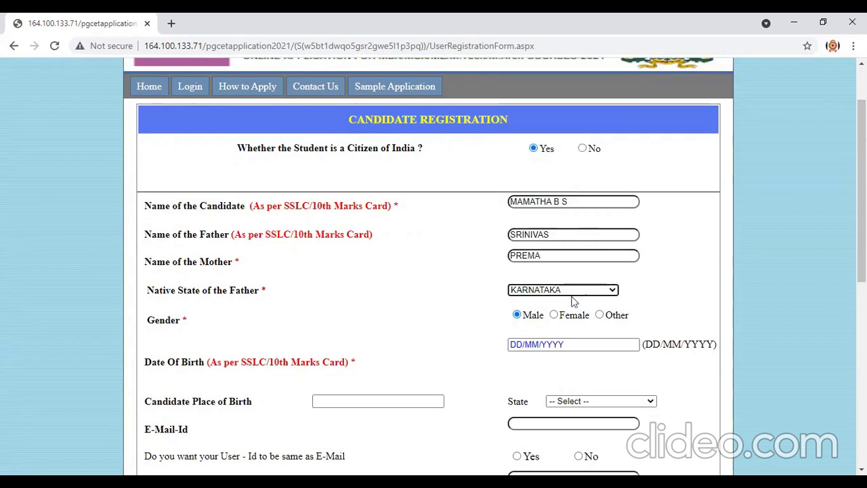
click(553, 314)
click(540, 345)
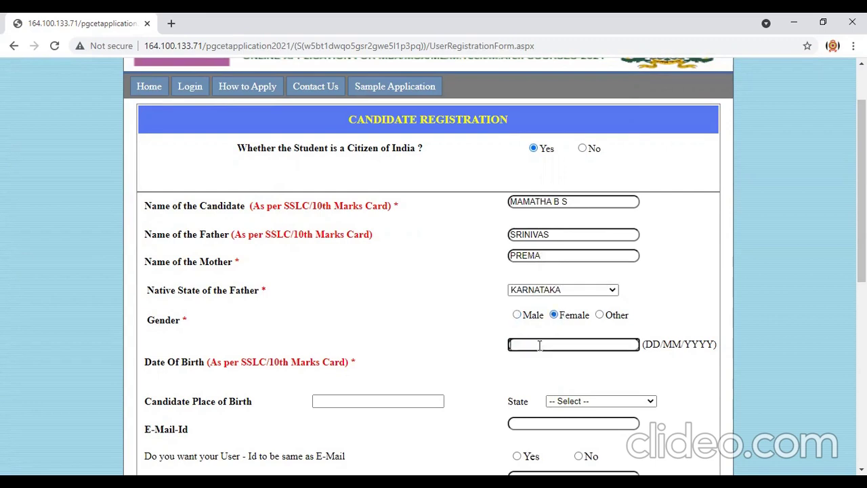
click(557, 361)
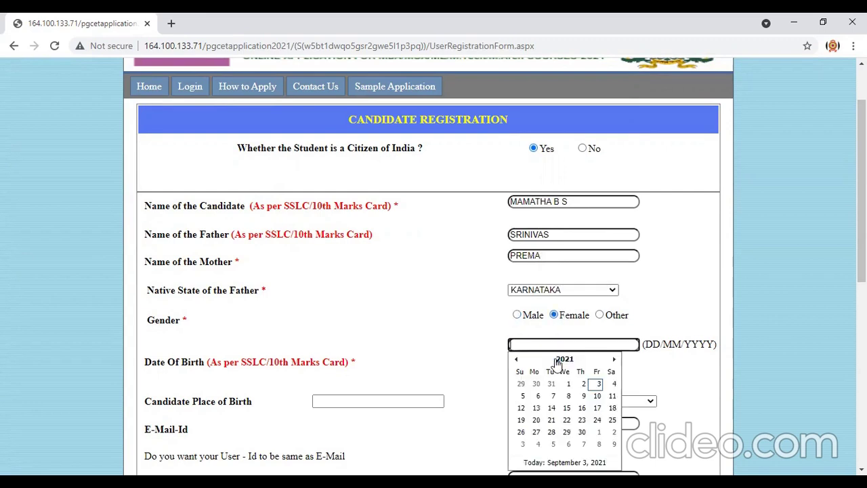
click(565, 360)
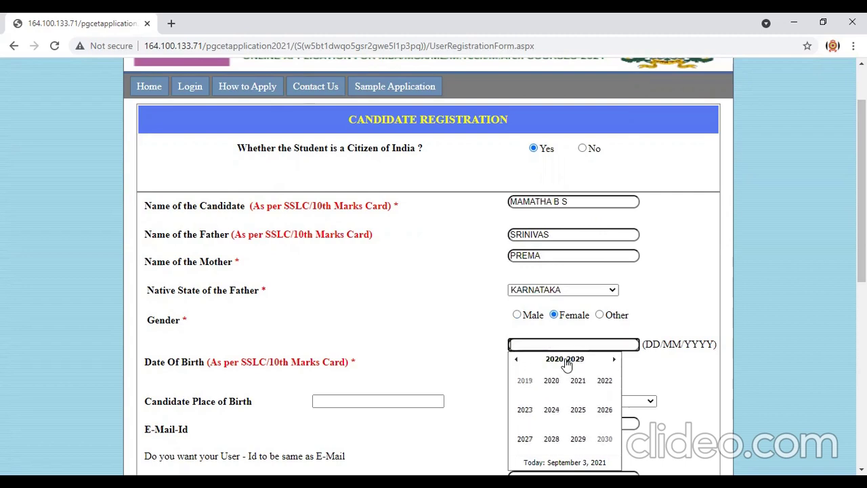
click(516, 360)
click(516, 360)
click(516, 360)
click(578, 441)
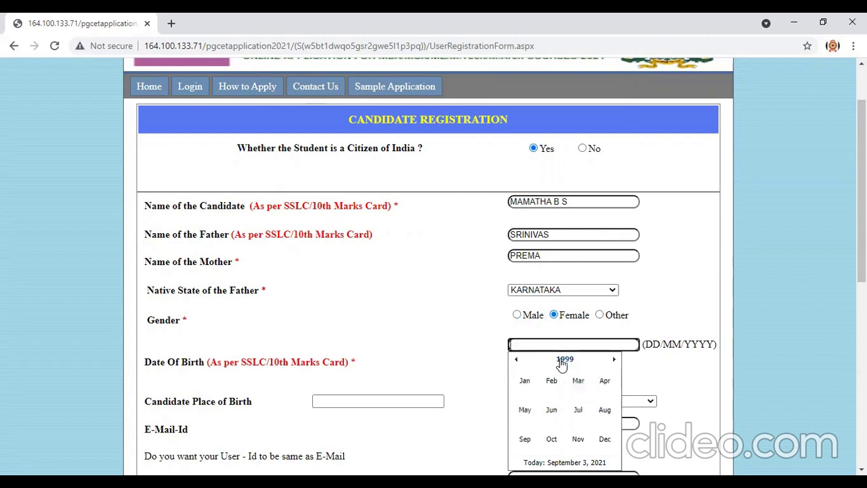
click(552, 382)
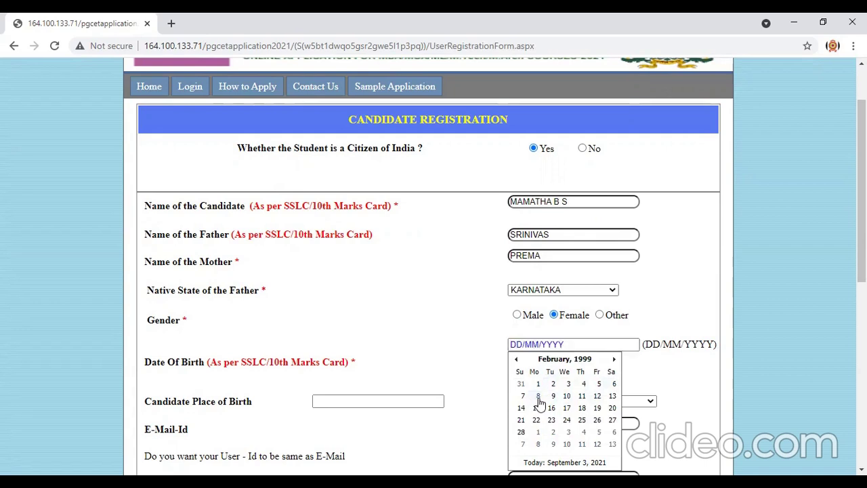
click(538, 396)
Enter place of birth BANGALORE with state KARNATAKA, and fill in the candidate's e-mail.
click(375, 400)
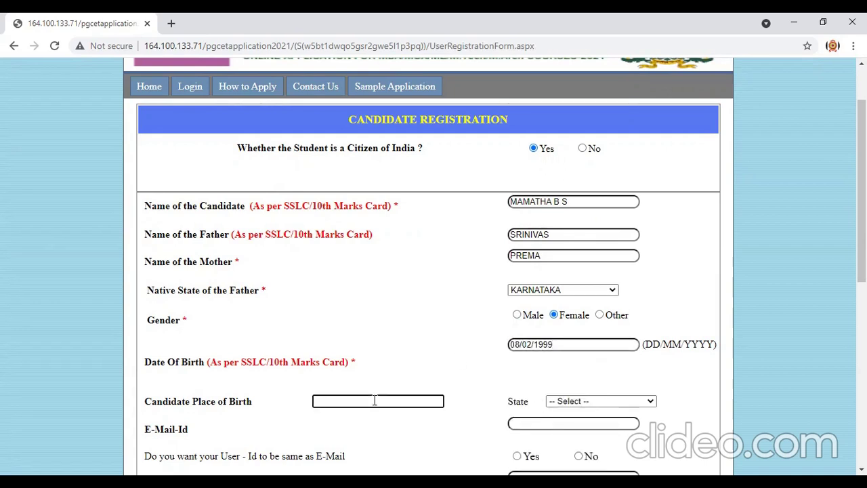
text(BANGALORE)
click(622, 402)
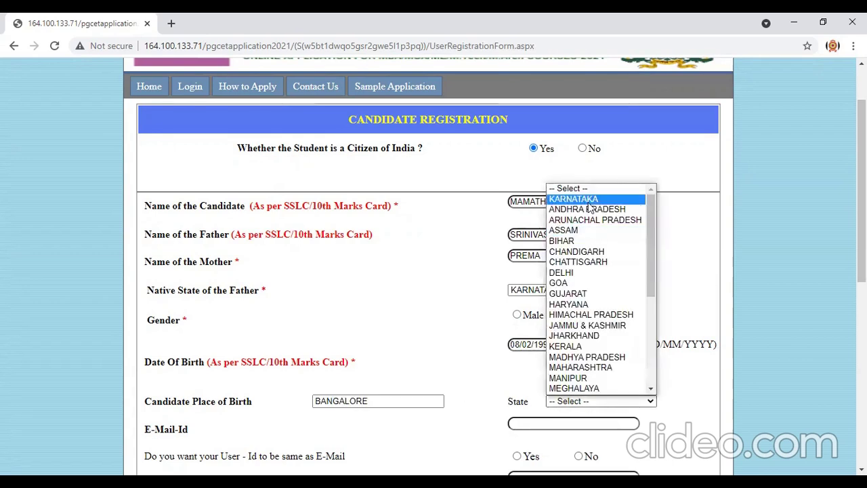
click(588, 198)
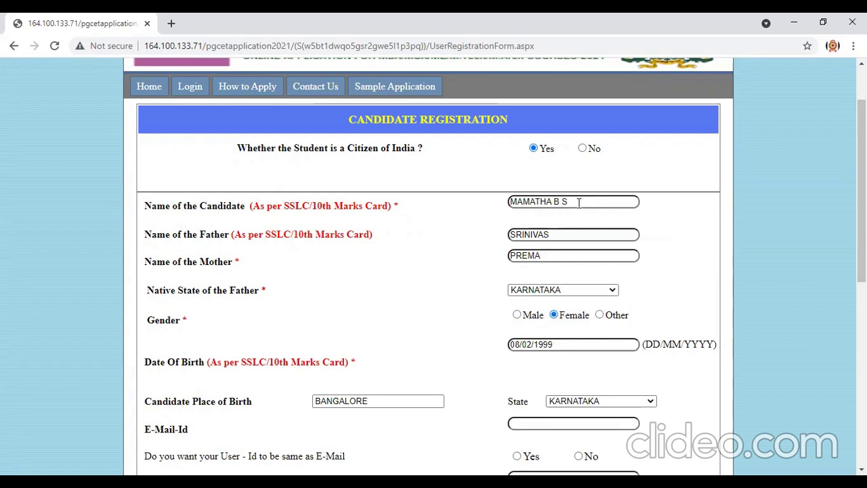
click(558, 426)
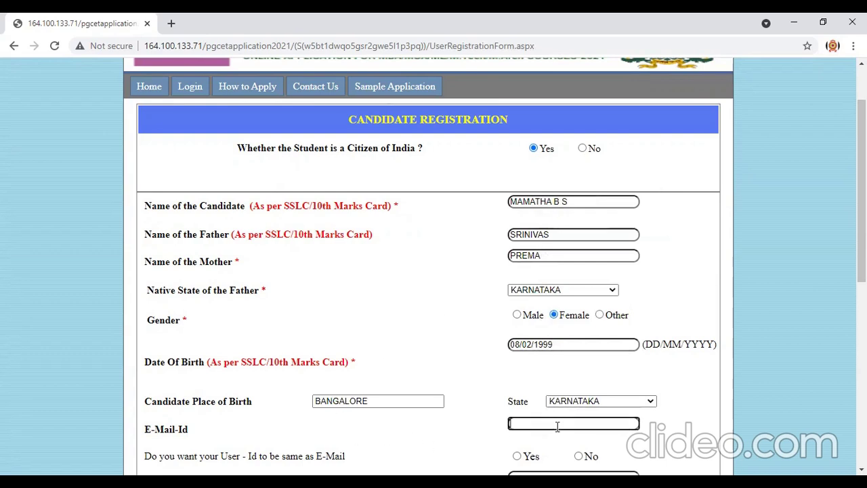
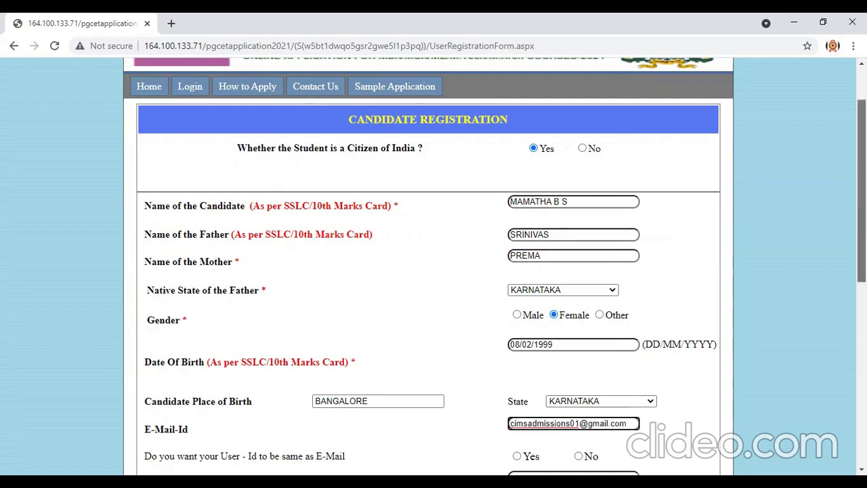
Select Yes for 'User-Id same as E-Mail', then type the account password and re-enter it.
scroll(672, 442, down, 2)
scroll(673, 442, down, 1)
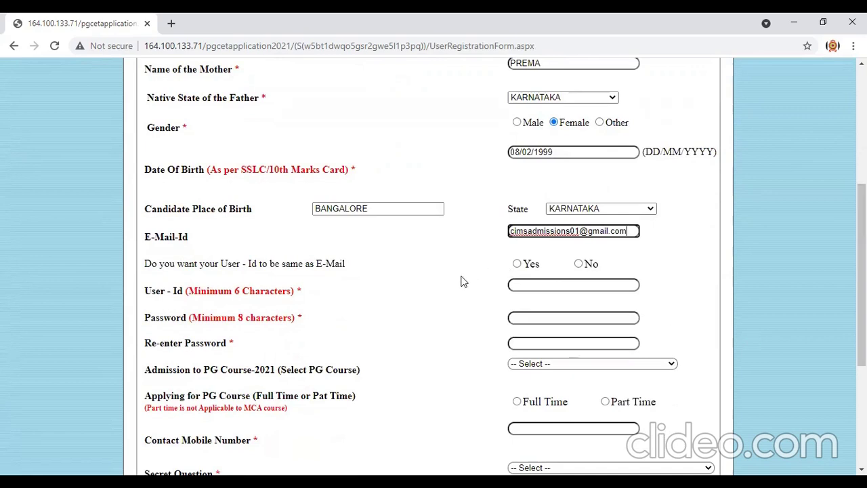
click(517, 265)
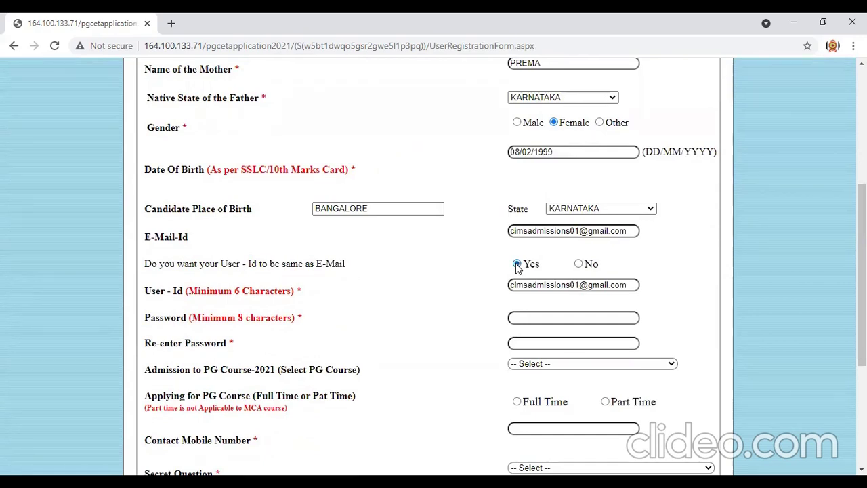
click(552, 319)
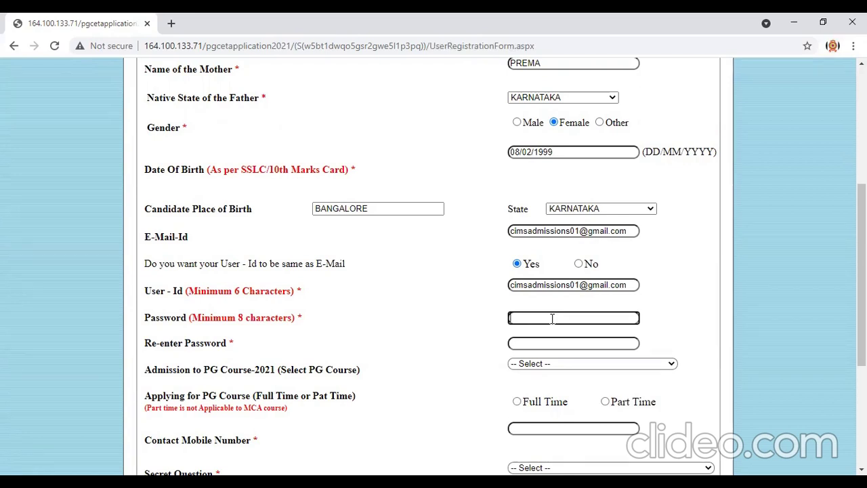
text(••••)
key(BackSpace)
key(BackSpace)
key(BackSpace)
key(BackSpace)
text(•••••••••)
click(548, 342)
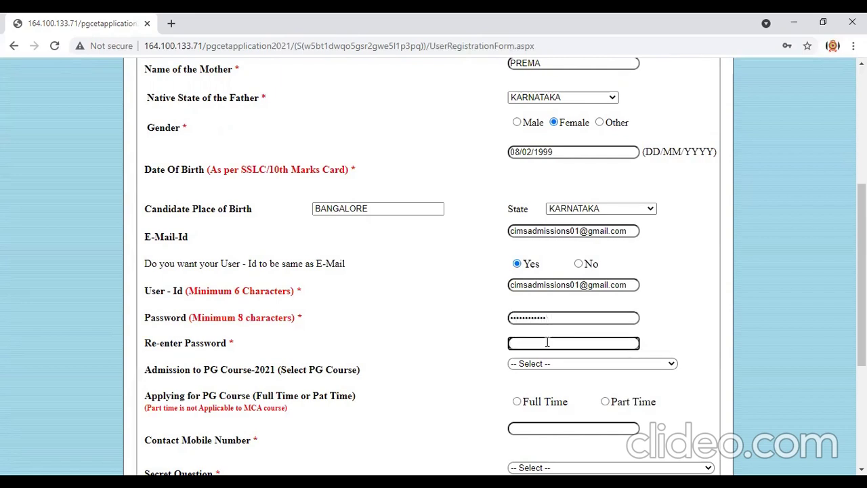
text(•••••••••)
click(585, 364)
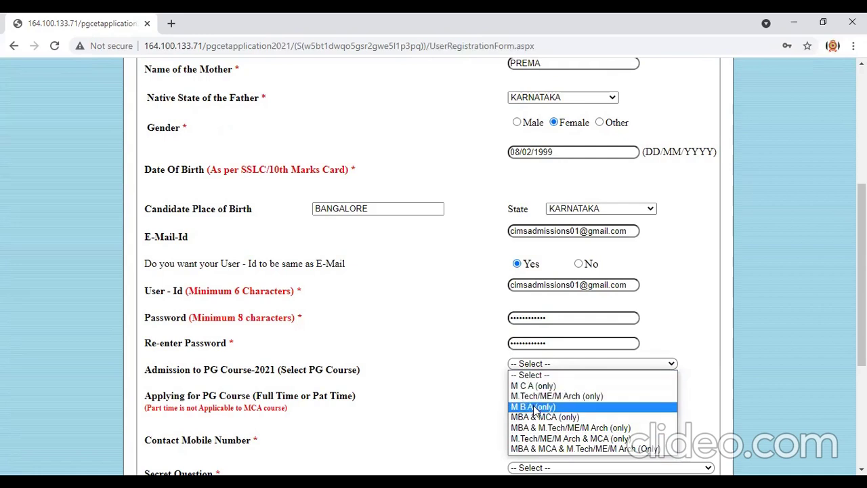
Choose course M B A (only), Full Time study, and enter the contact mobile number.
click(533, 408)
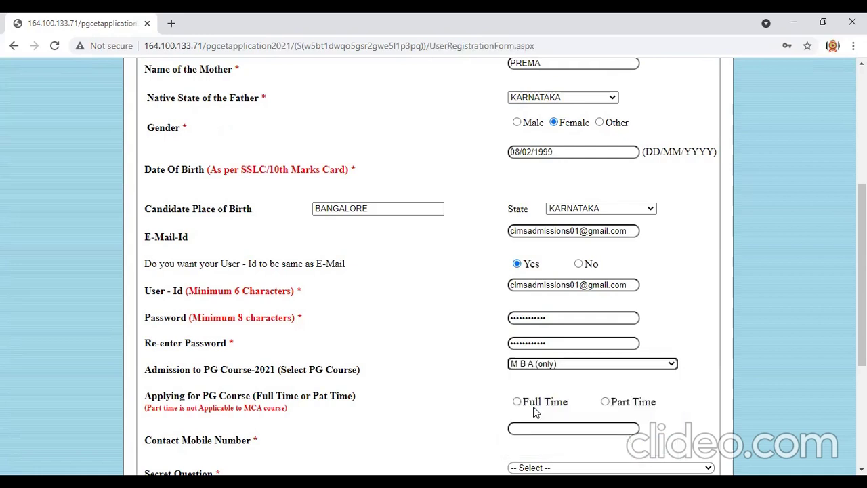
click(528, 405)
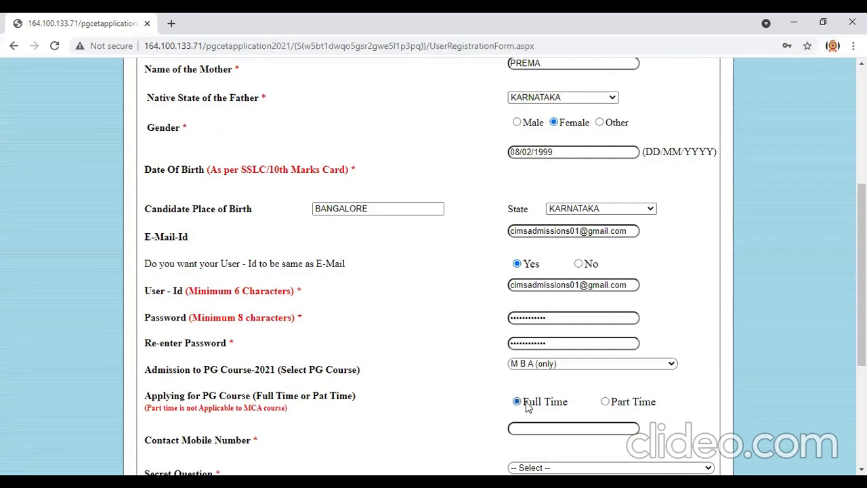
click(541, 426)
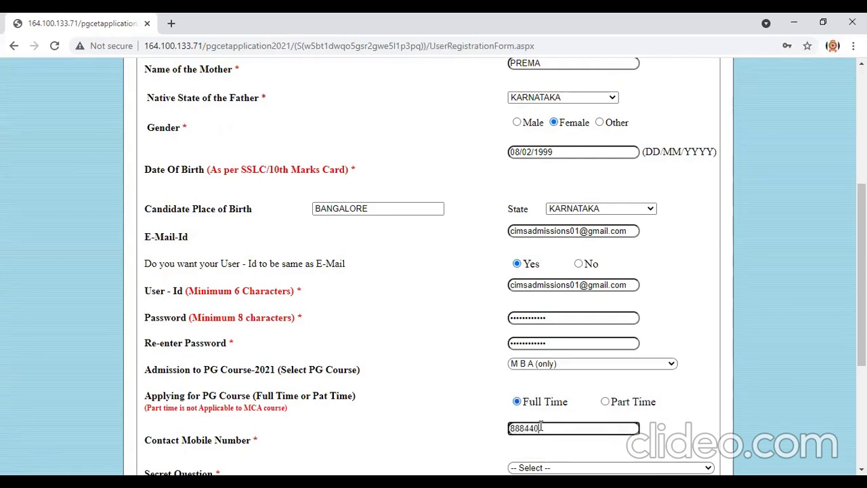
drag(861, 311, 725, 376)
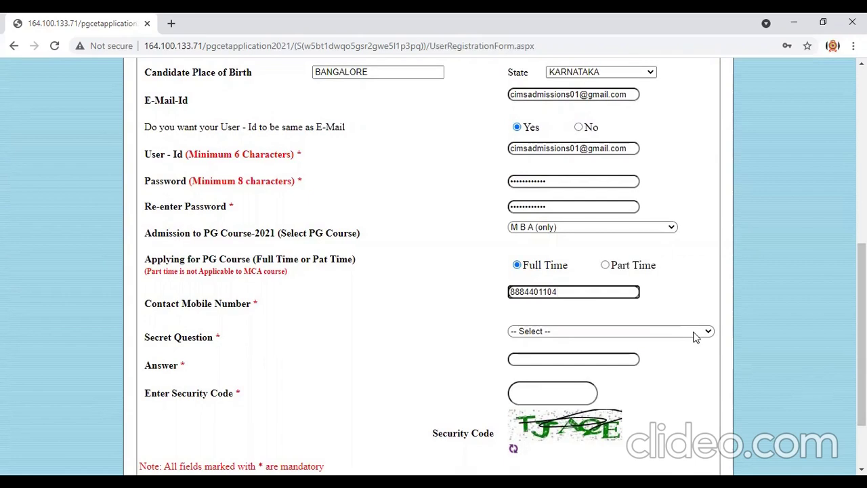
Pick the secret question 'what is your mother name?', type its answer, and fill the security code.
click(694, 332)
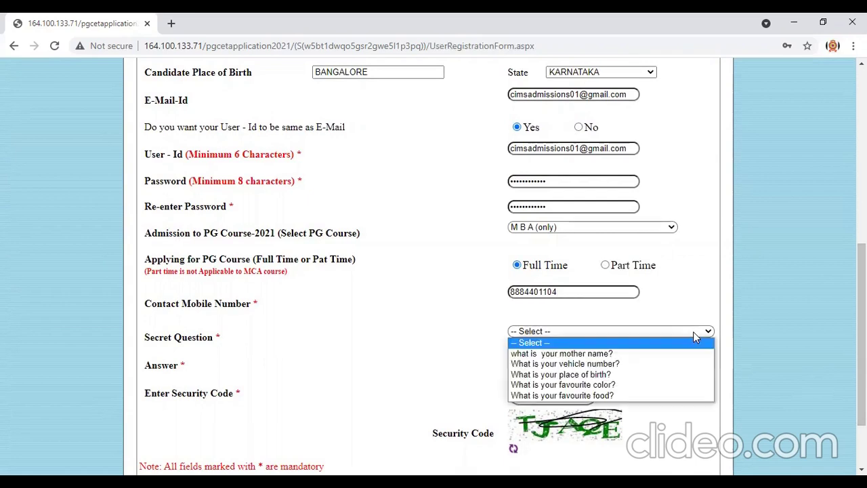
click(603, 353)
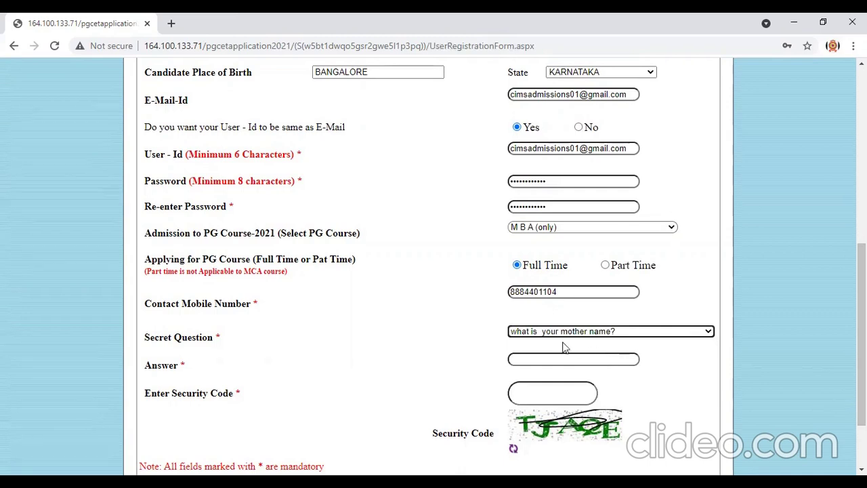
click(553, 364)
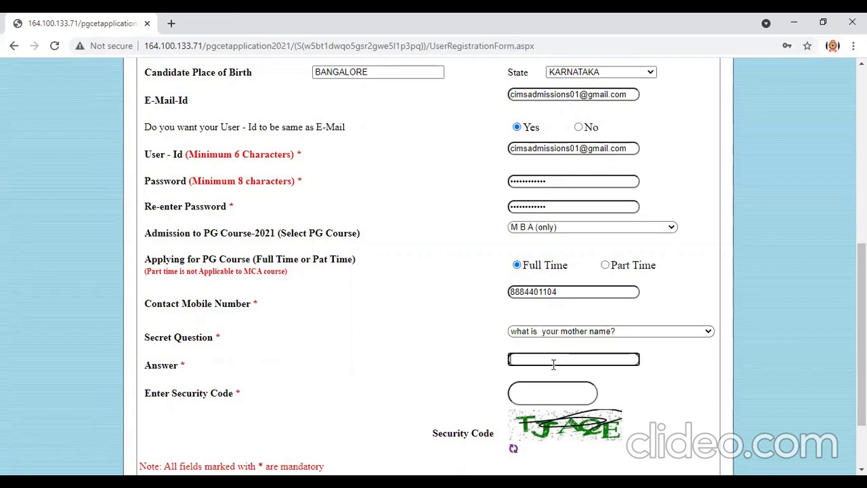
text(prema)
click(546, 386)
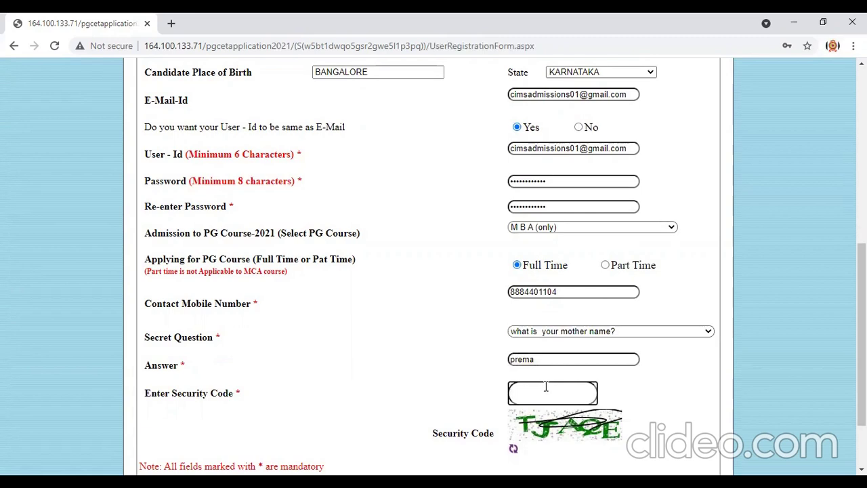
text(TJA)
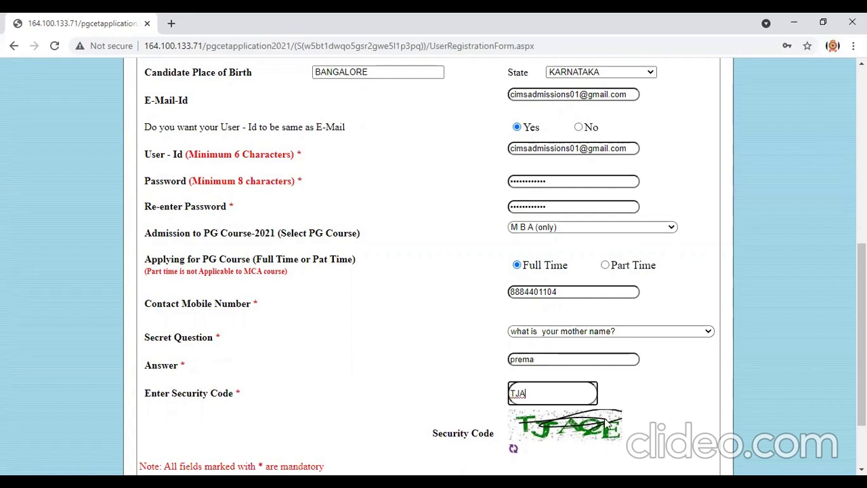
text(QE)
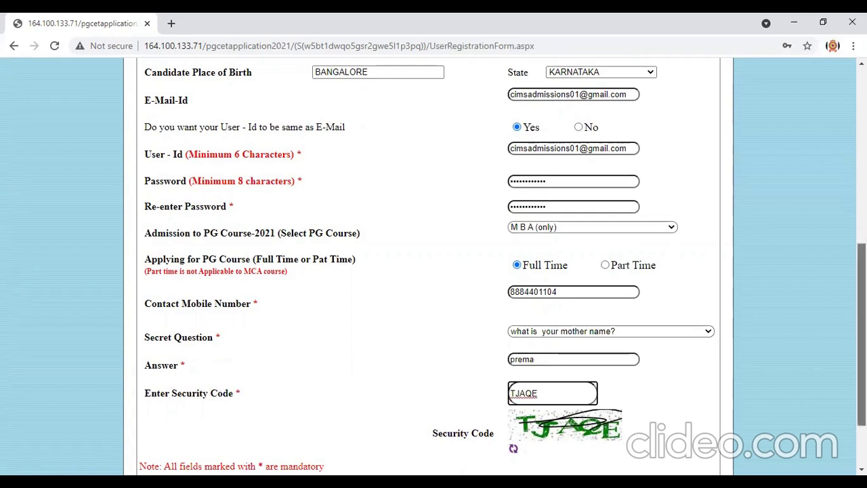
scroll(861, 339, down, 1)
Submit the registration form and acknowledge the 'blank space is not allowed' alert.
click(538, 416)
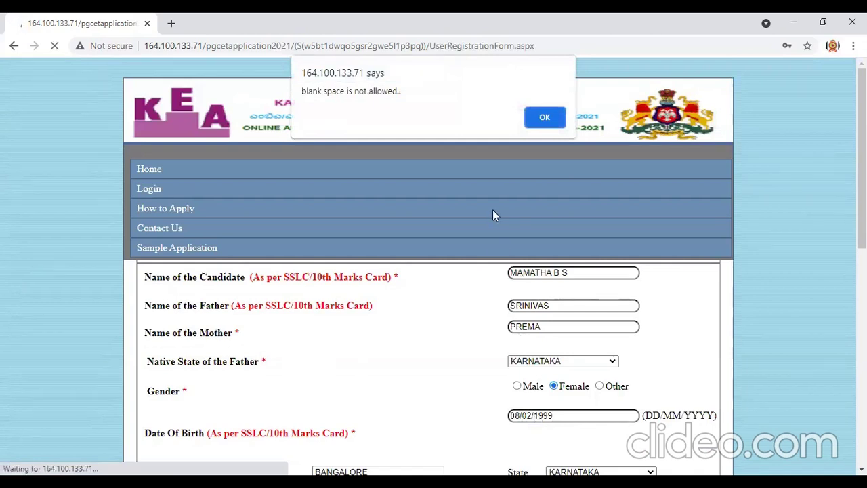
click(545, 118)
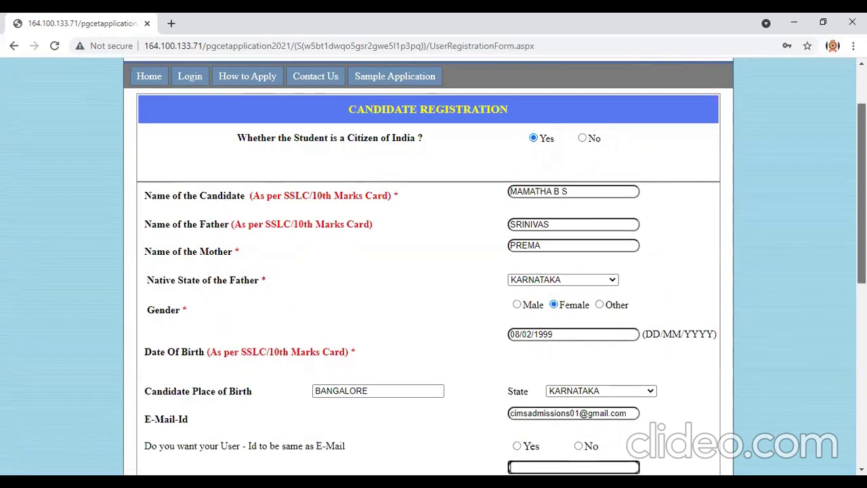
Replace the old e-mail address in E-Mail-Id with a different address.
scroll(433, 271, down, 3)
scroll(433, 271, down, 3)
scroll(433, 271, up, 4)
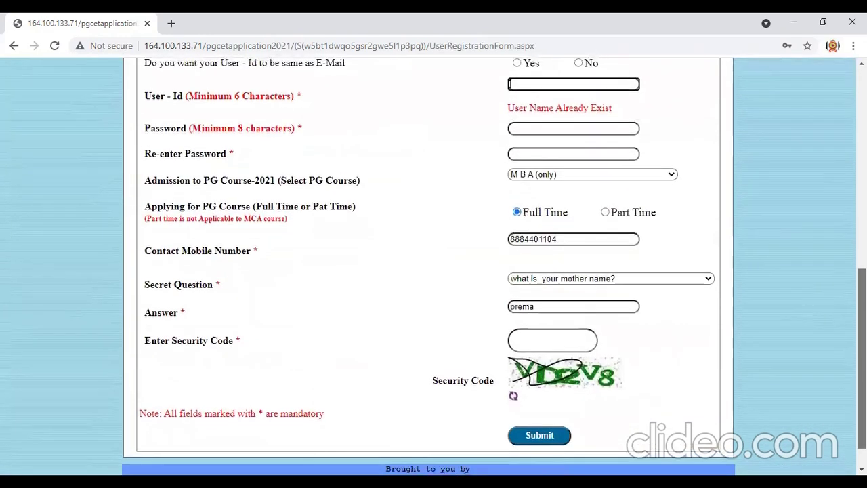
scroll(433, 271, down, 4)
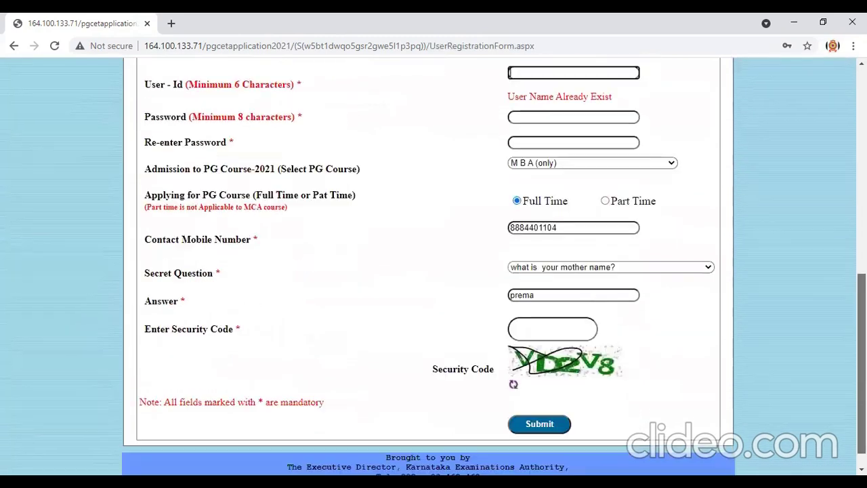
scroll(836, 374, up, 3)
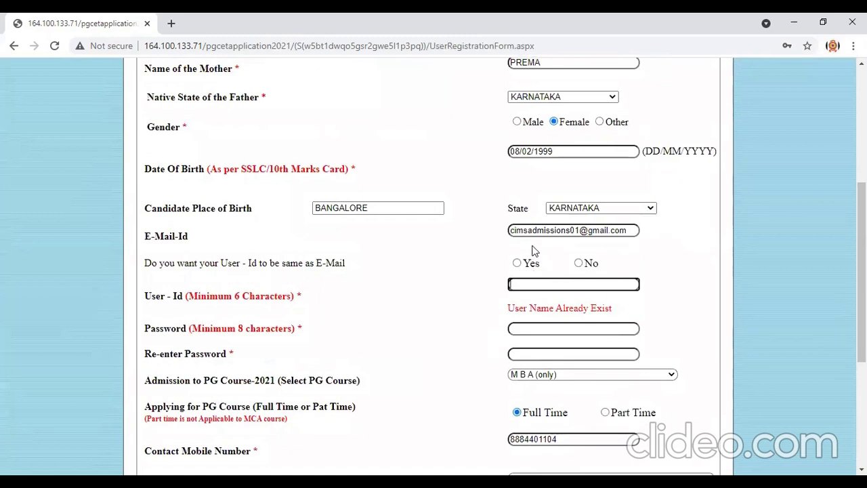
click(517, 263)
click(536, 323)
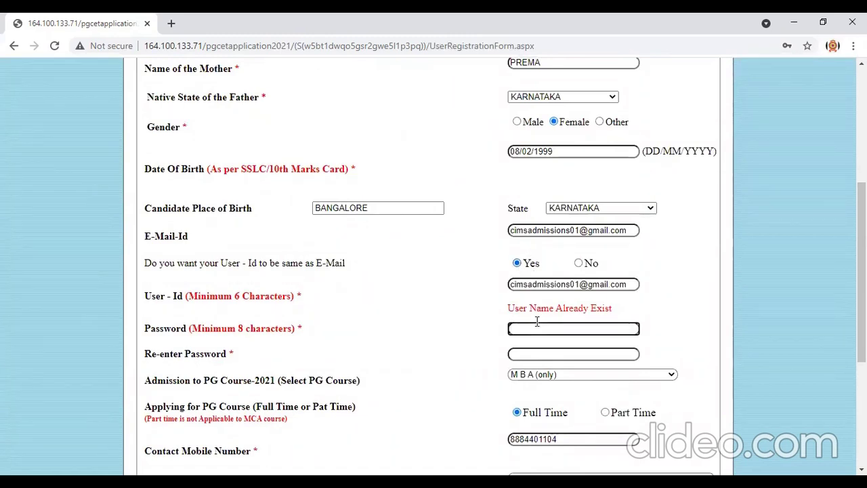
drag(632, 230, 487, 223)
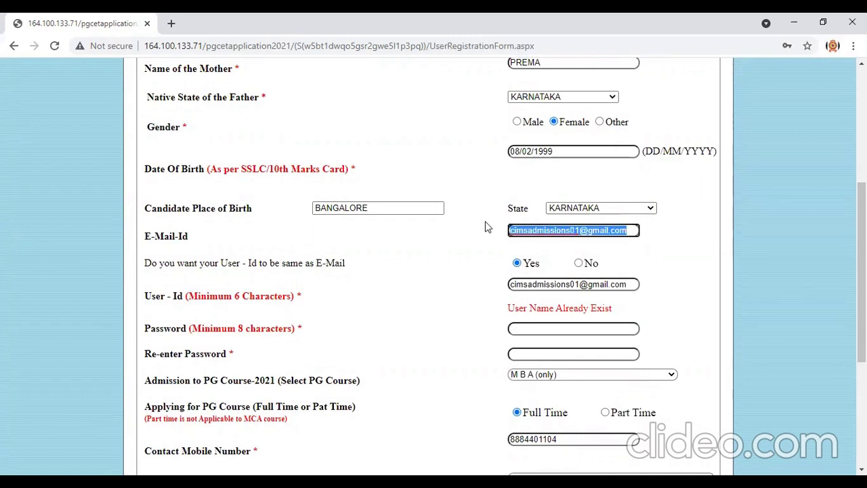
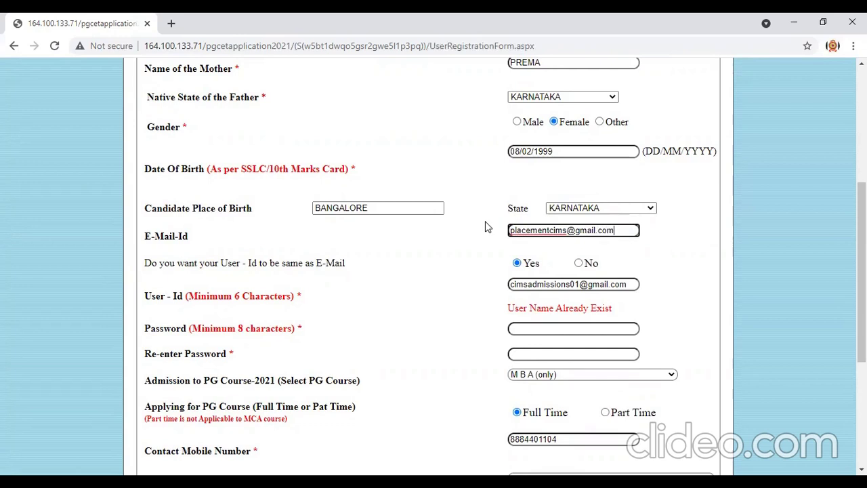
Clear the old user ID and re-select Yes so the user ID matches the new e-mail.
click(538, 284)
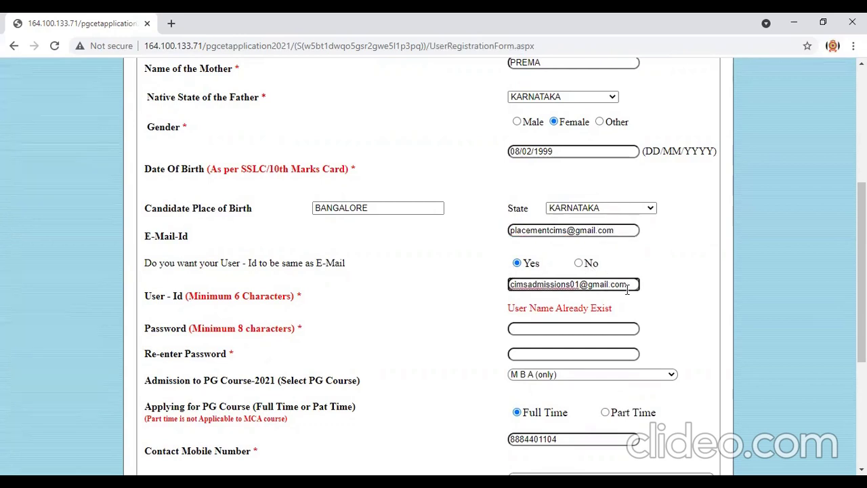
drag(629, 288, 477, 288)
key(BackSpace)
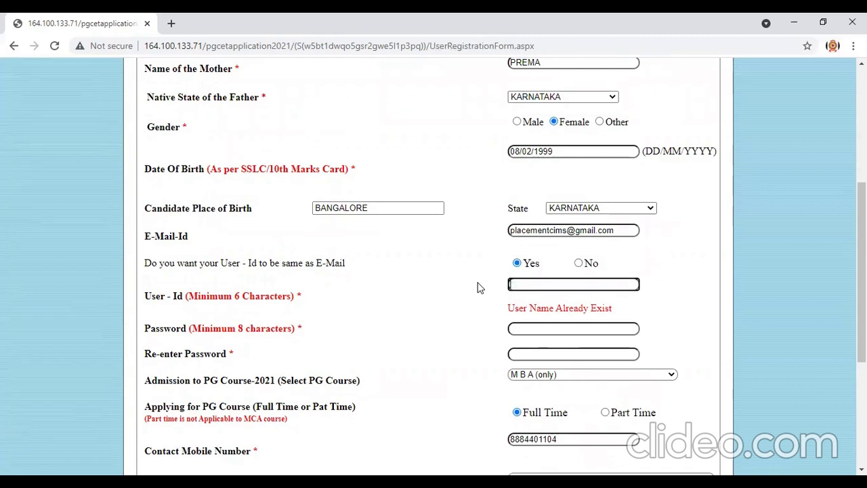
click(532, 264)
click(527, 283)
click(579, 263)
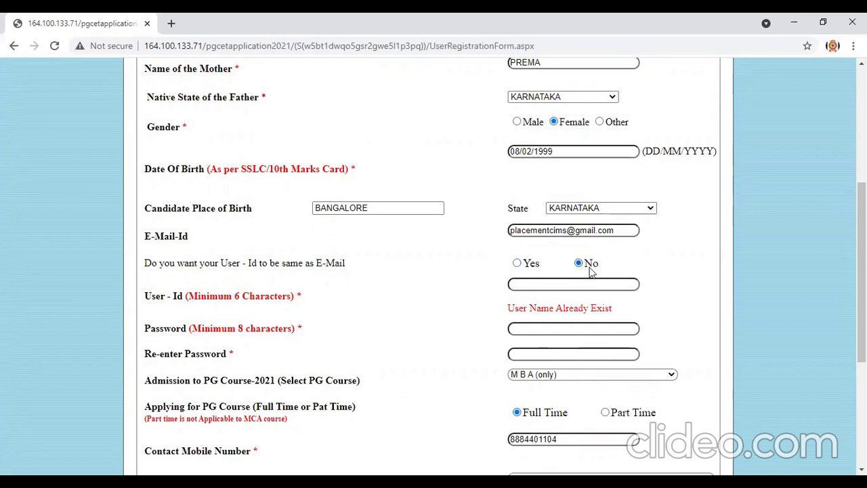
click(519, 267)
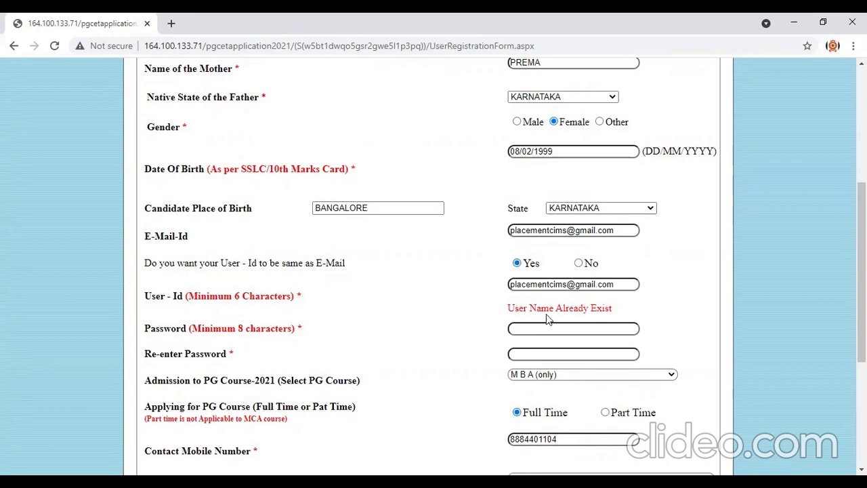
Type the new password in Password and again in Re-enter Password.
click(536, 328)
text(•••••••)
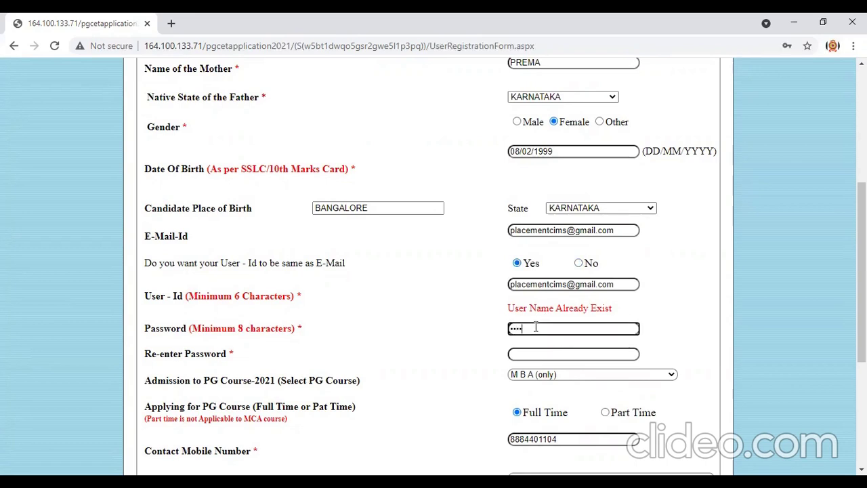
text(•••••)
click(542, 353)
text(•••••••••)
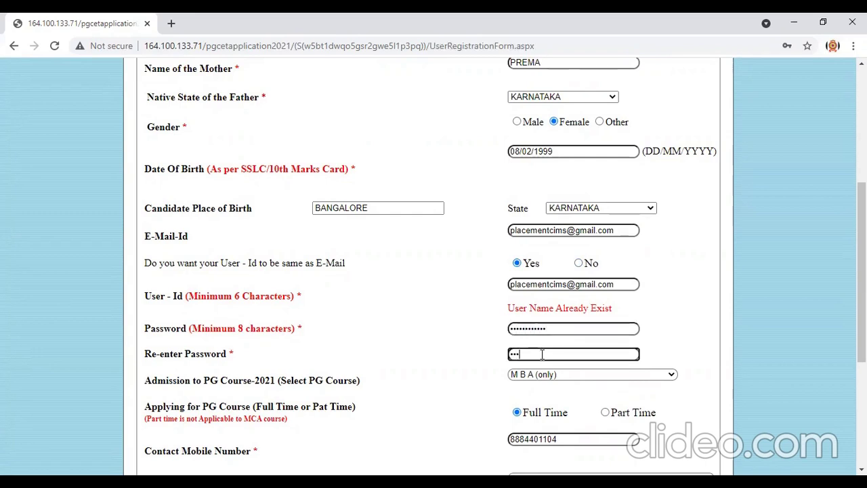
text(••)
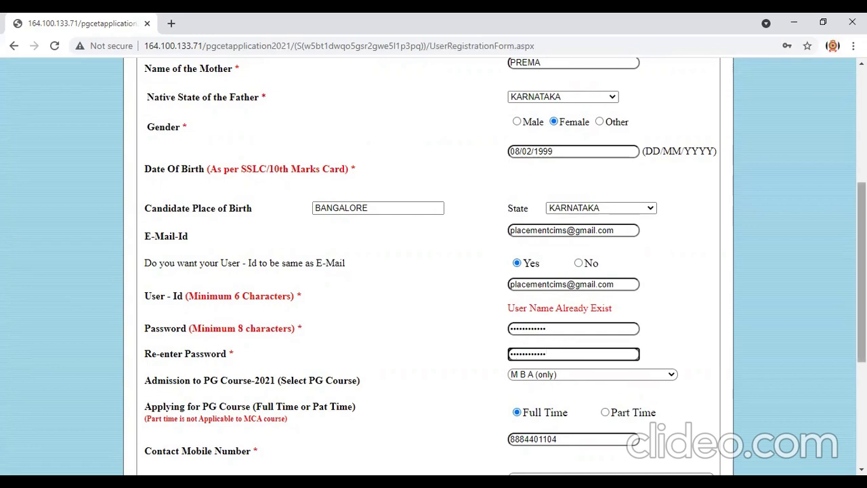
Enter the new captcha in Enter Security Code and submit the registration.
scroll(575, 302, down, 4)
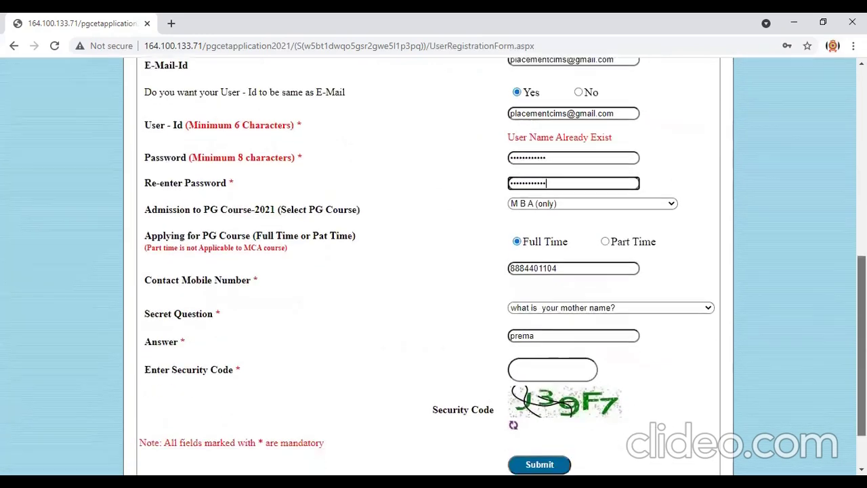
click(536, 313)
text(J39F7)
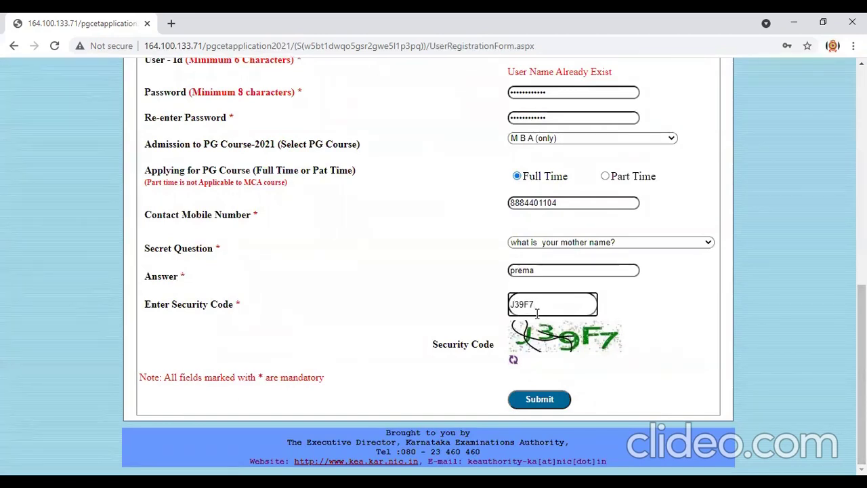
click(532, 400)
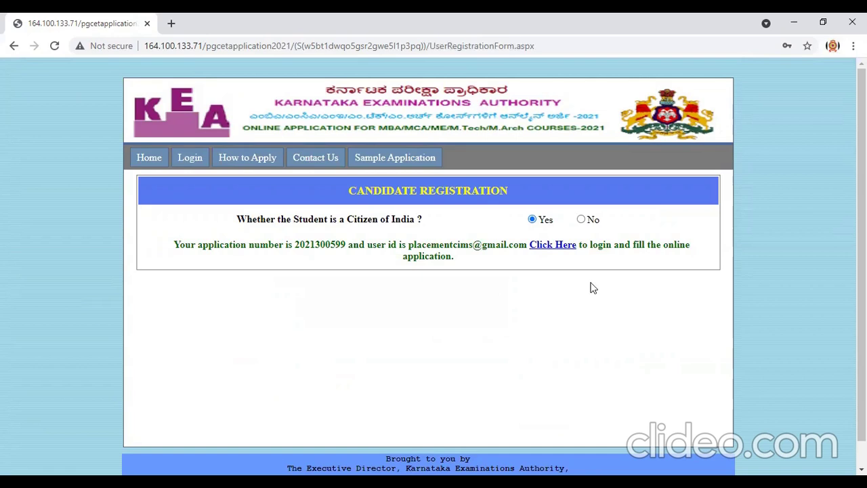
Log in with the account's user ID, its password and the displayed security code.
click(555, 247)
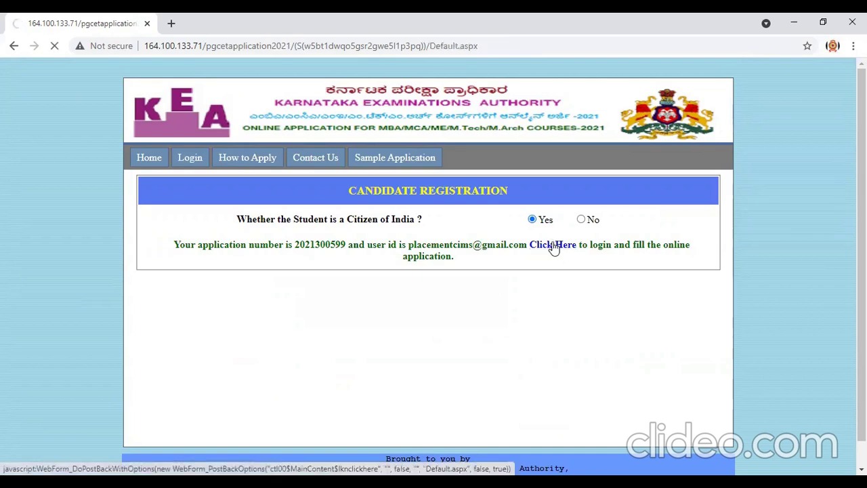
click(583, 224)
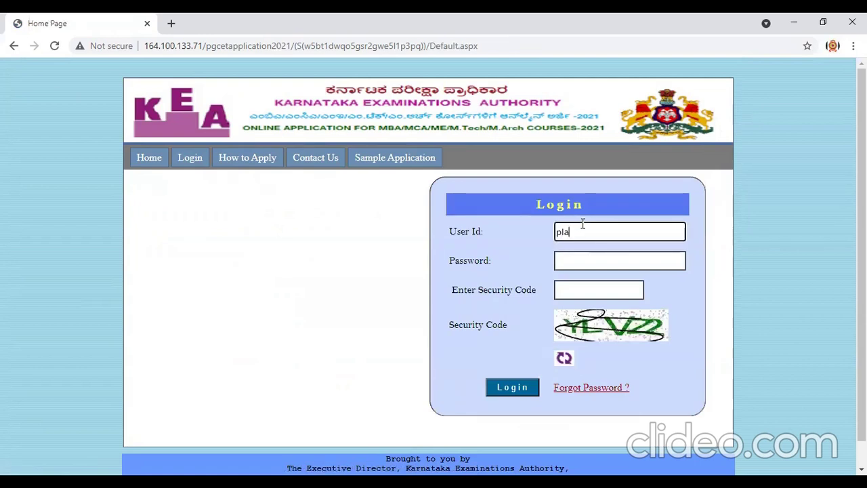
click(583, 260)
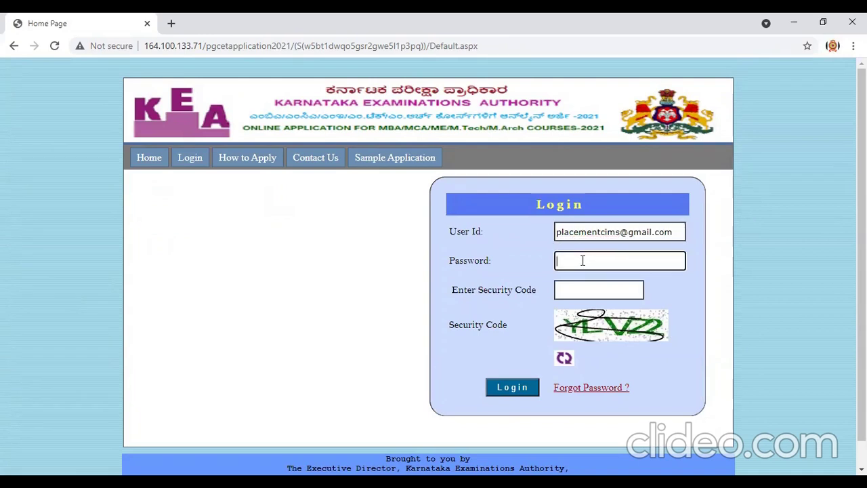
text(•••••••••••••)
click(584, 293)
text(YL)
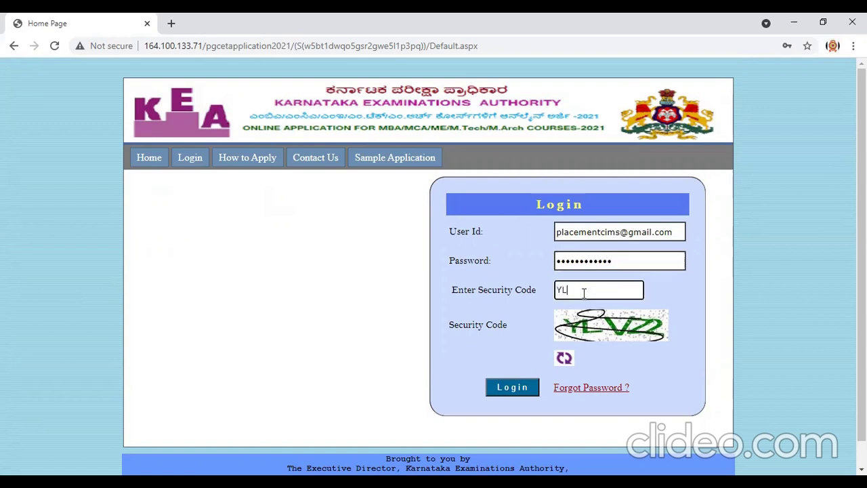
text(VZ2)
click(509, 390)
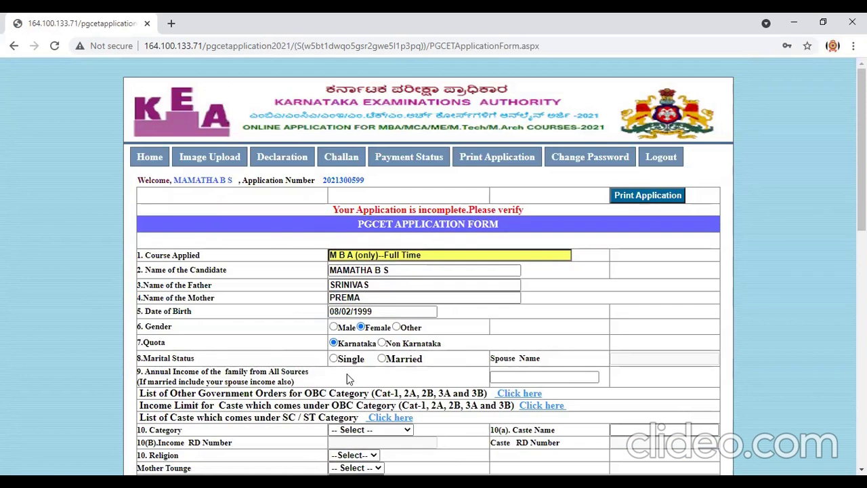
Review the course, then correct the final letters of the candidate's and father's names.
click(438, 255)
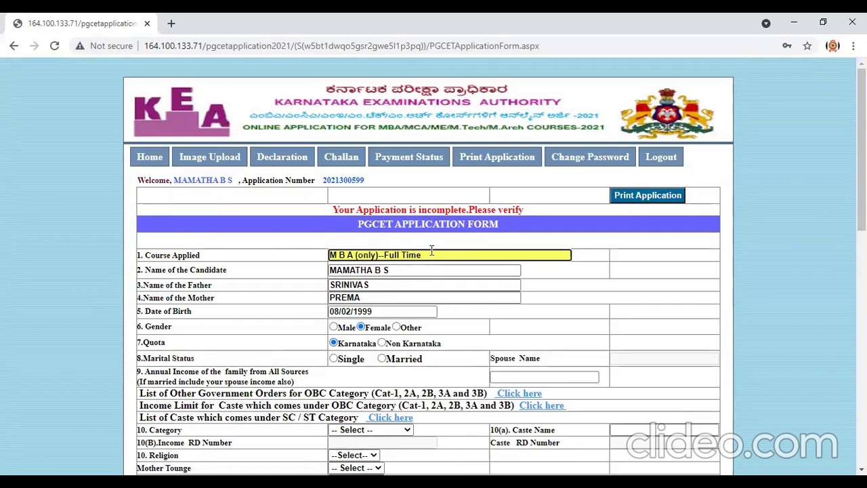
drag(410, 271, 305, 288)
click(430, 270)
key(BackSpace)
text(S)
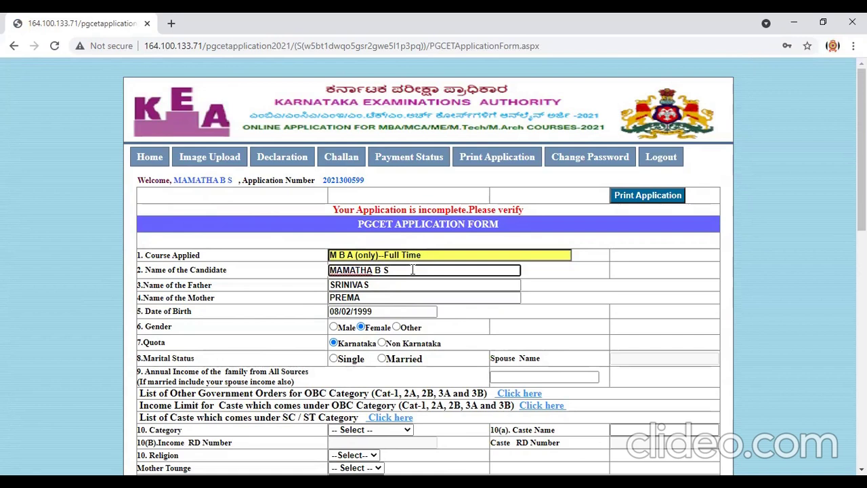
click(370, 285)
key(BackSpace)
key(BackSpace)
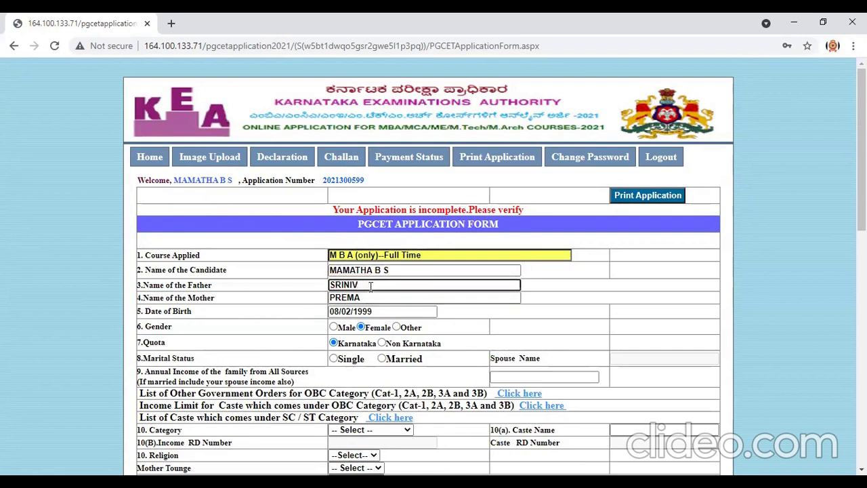
text(AS)
Set marital status to Single and annual family income to 300000.
click(334, 360)
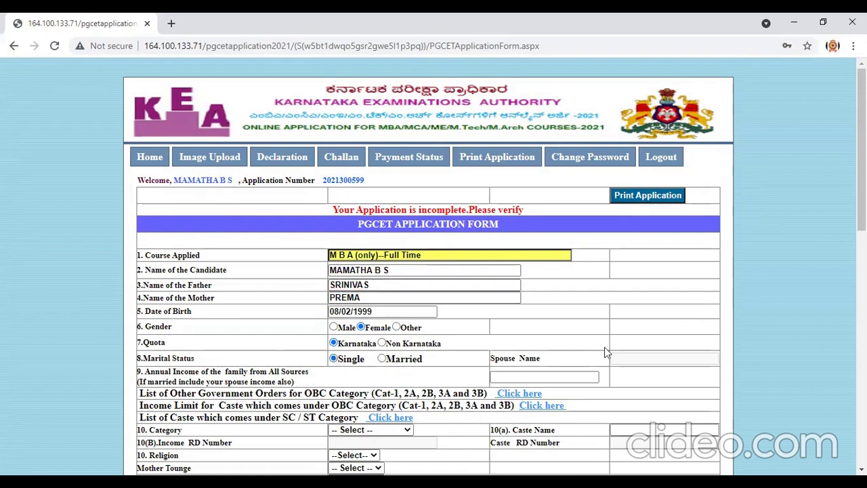
click(515, 378)
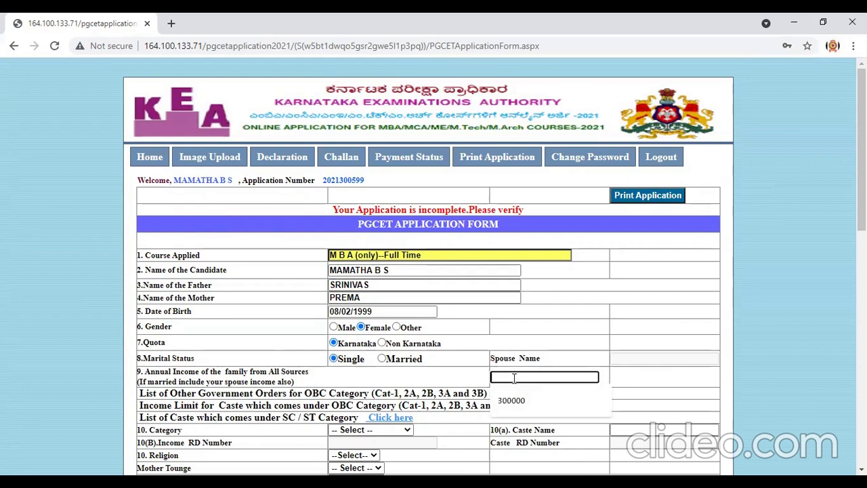
text(300000)
click(653, 385)
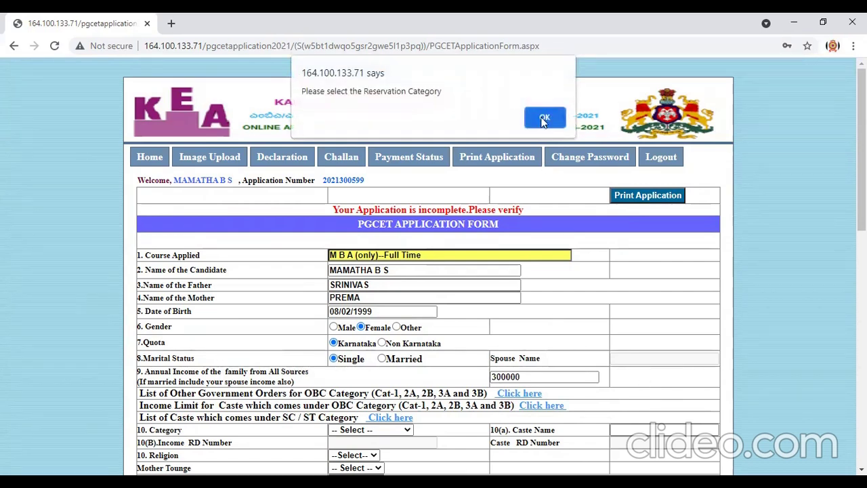
Choose Category-3A as the reservation category and enter Vokkaliga as the caste name.
click(544, 118)
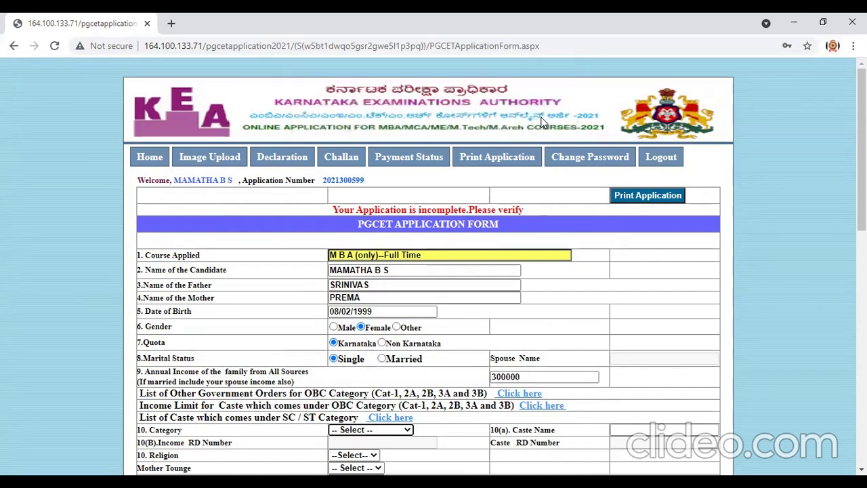
click(404, 433)
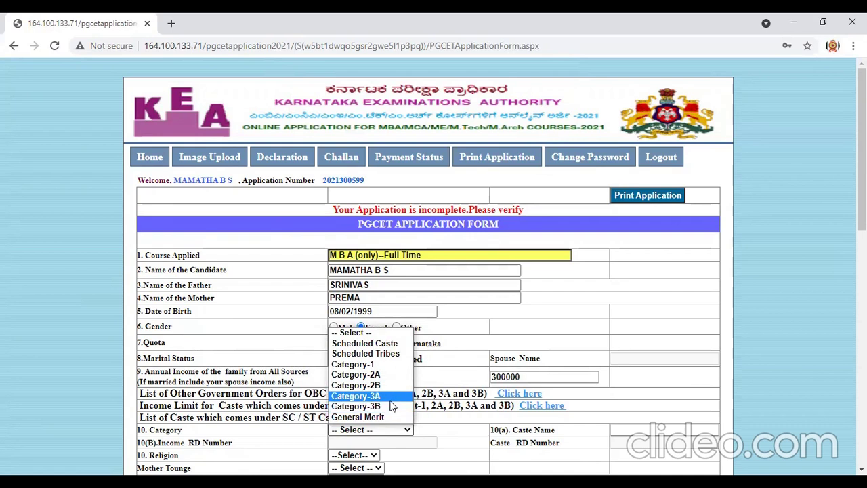
click(390, 399)
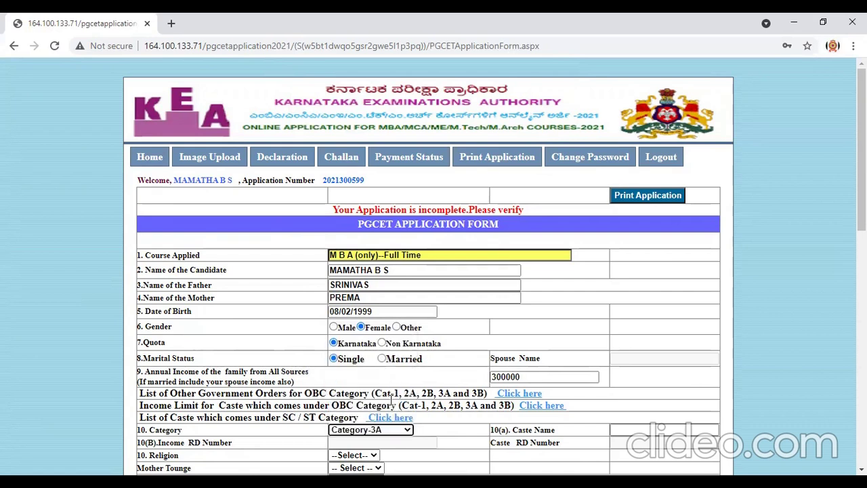
click(635, 429)
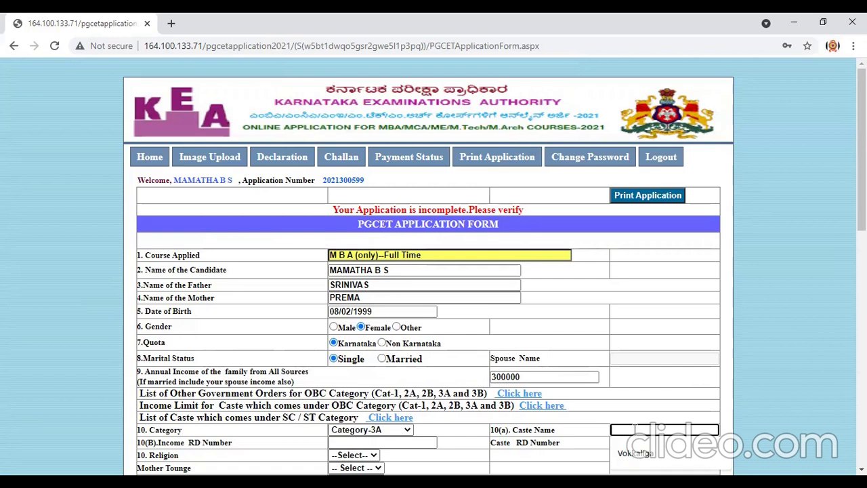
text(Vokkaliga)
click(635, 452)
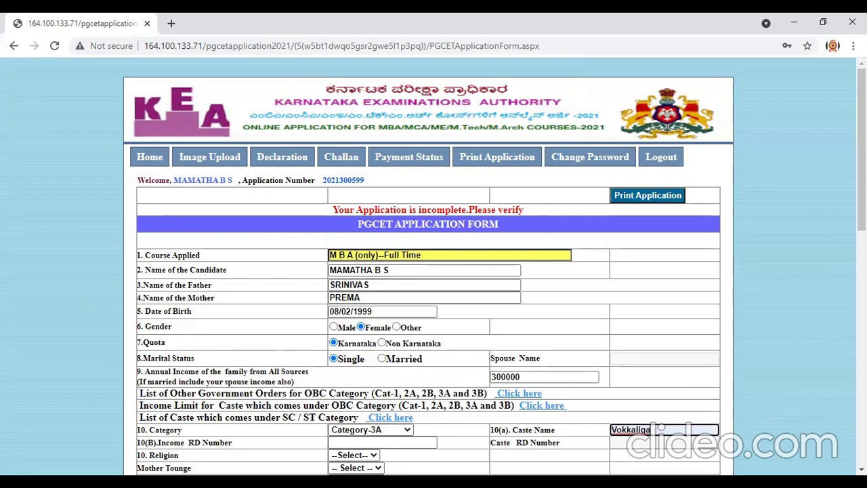
scroll(523, 290, down, 2)
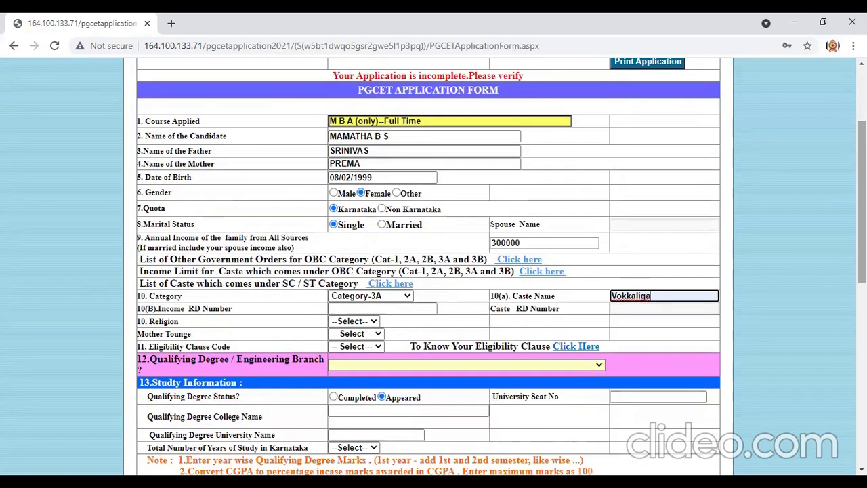
Select Hindu for religion, Kannada for mother tongue and 'a' for eligibility clause code.
click(420, 309)
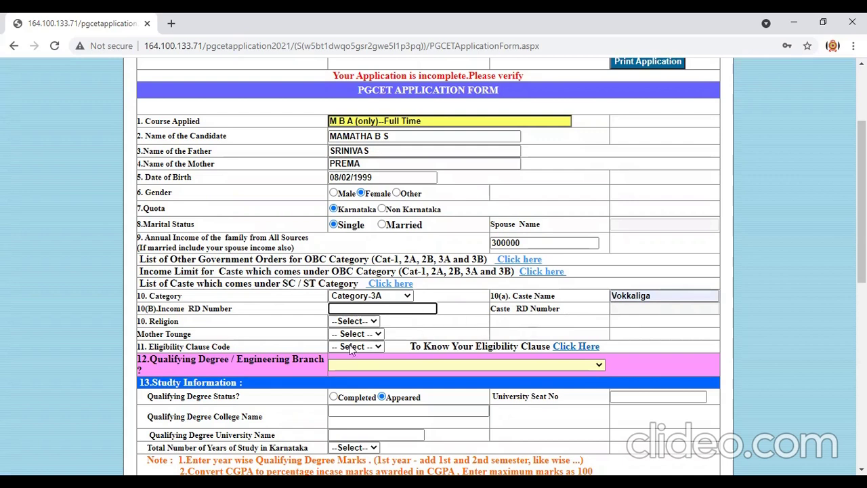
click(369, 324)
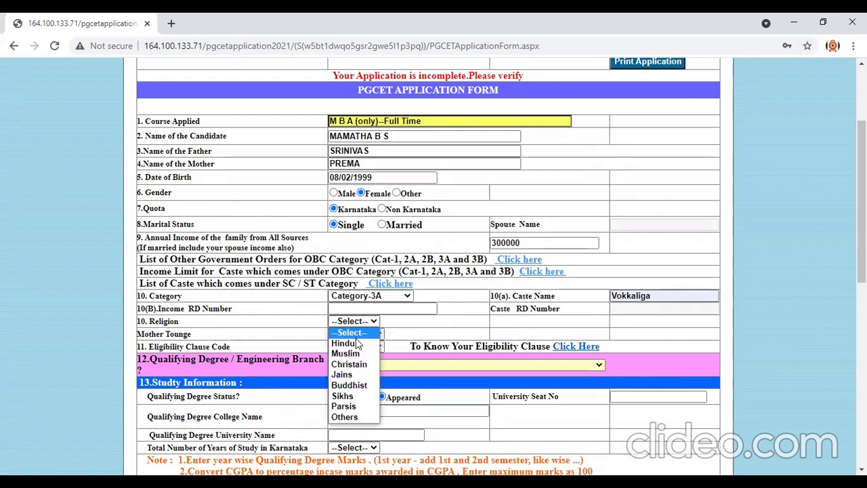
click(359, 344)
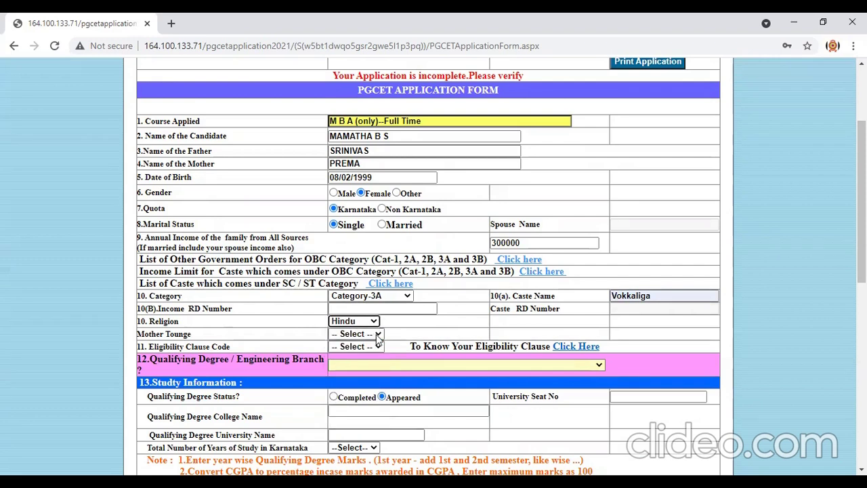
click(377, 335)
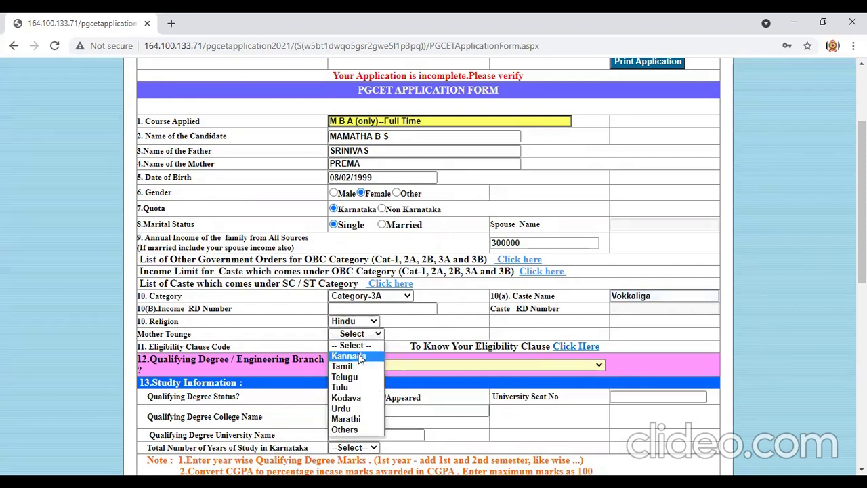
click(360, 356)
click(379, 347)
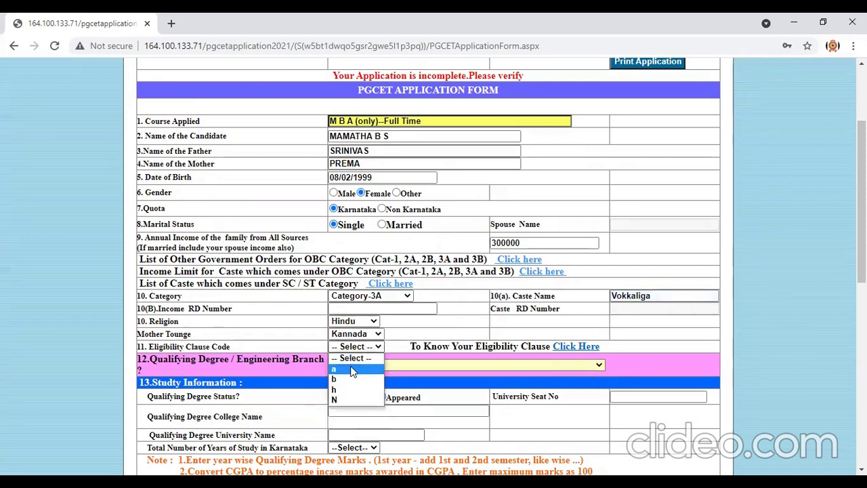
click(359, 359)
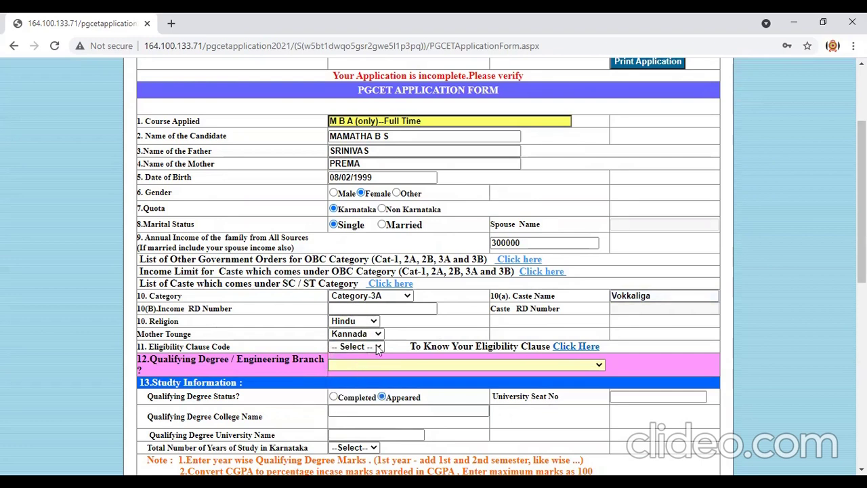
click(378, 348)
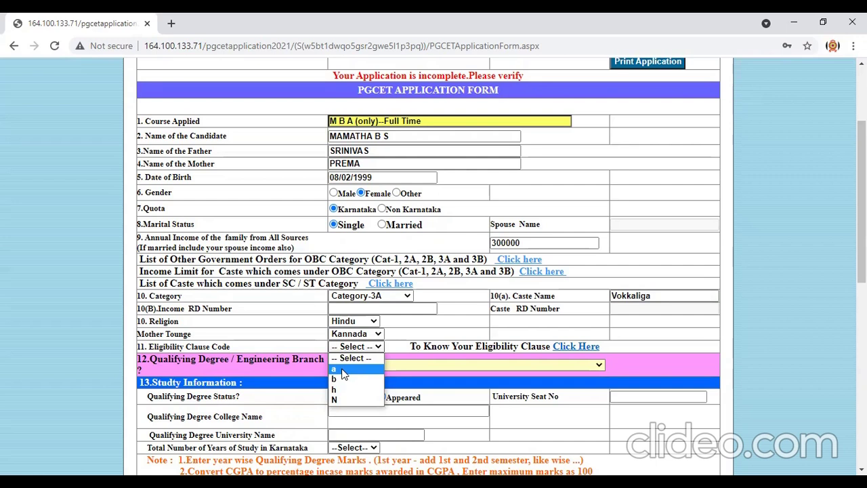
click(342, 369)
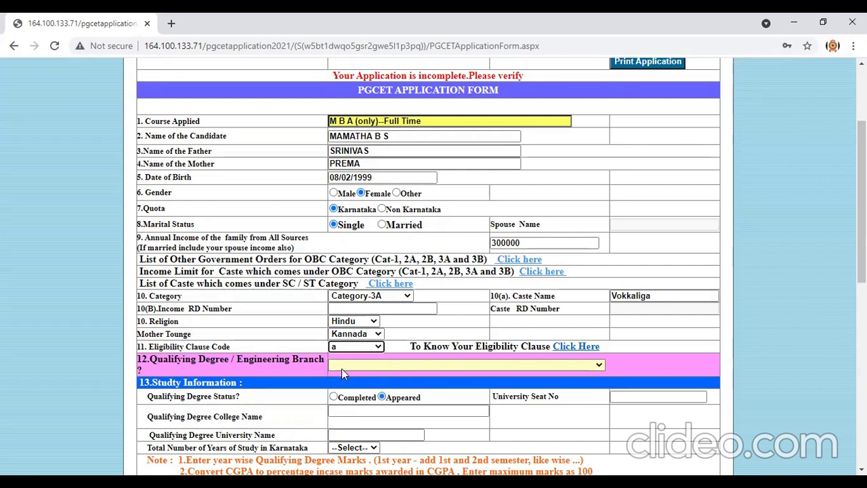
Pick B.Com (3 Years Degree) from the bottom of the qualifying degree list.
click(518, 364)
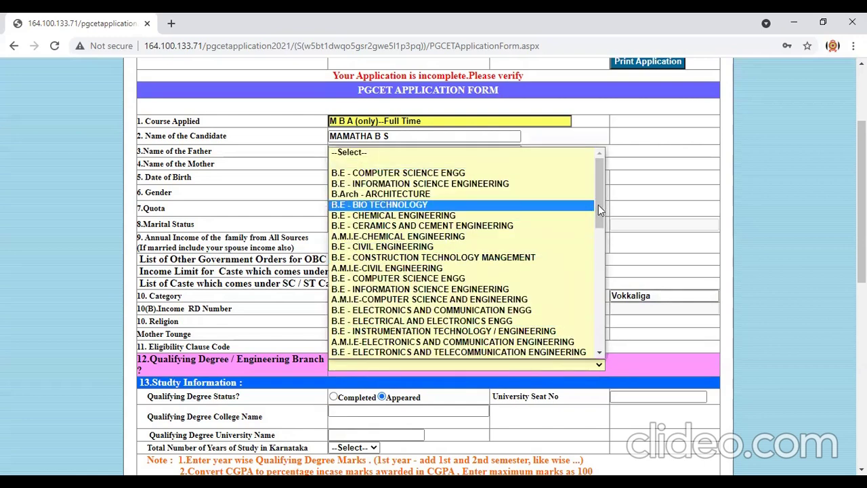
drag(601, 210, 605, 363)
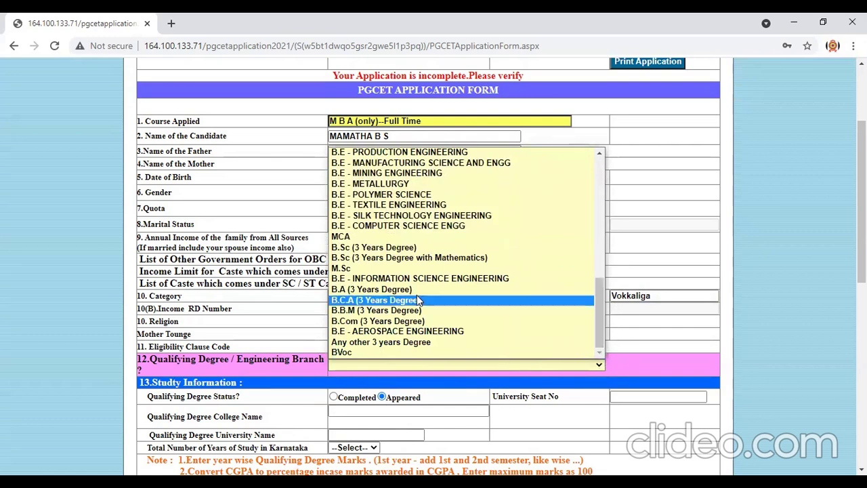
click(369, 327)
scroll(436, 279, down, 2)
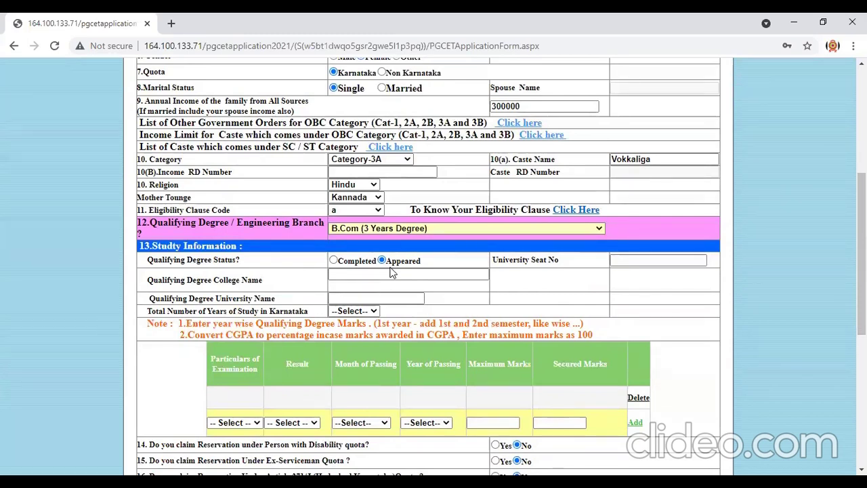
Enter the seat number, college CICMS, university BCU, and choose 15 years of study in Karnataka.
click(621, 263)
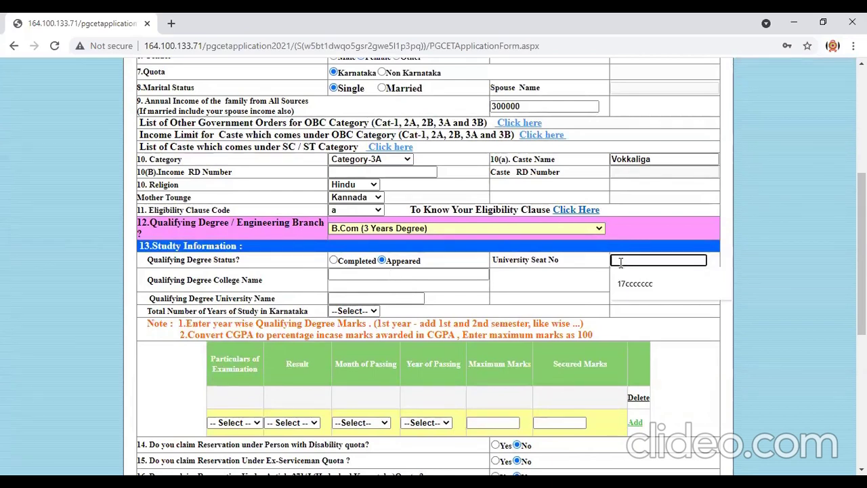
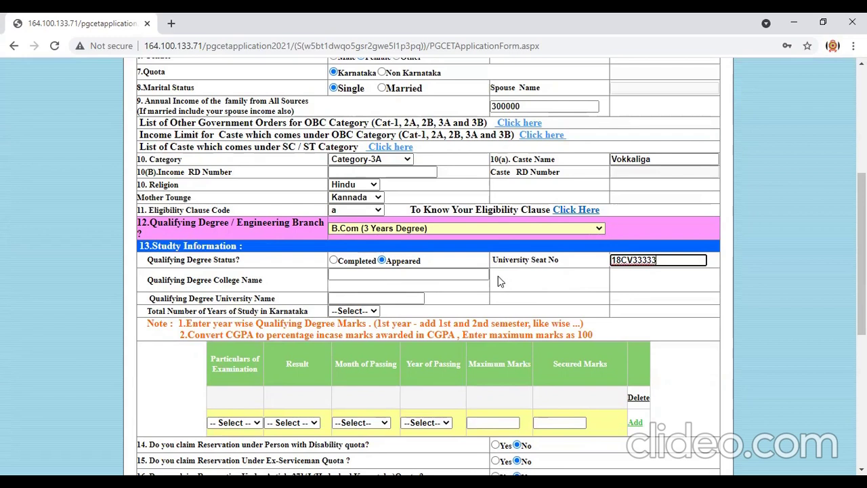
click(458, 273)
text(CICMS)
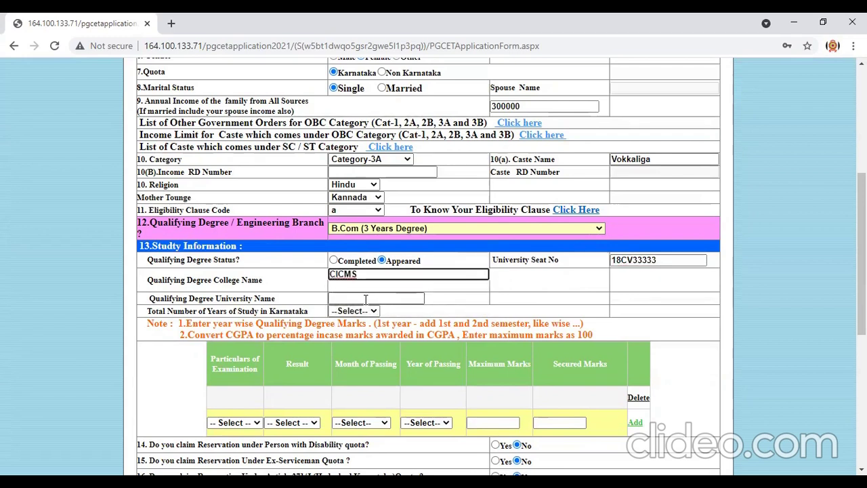
click(365, 299)
text(BCU)
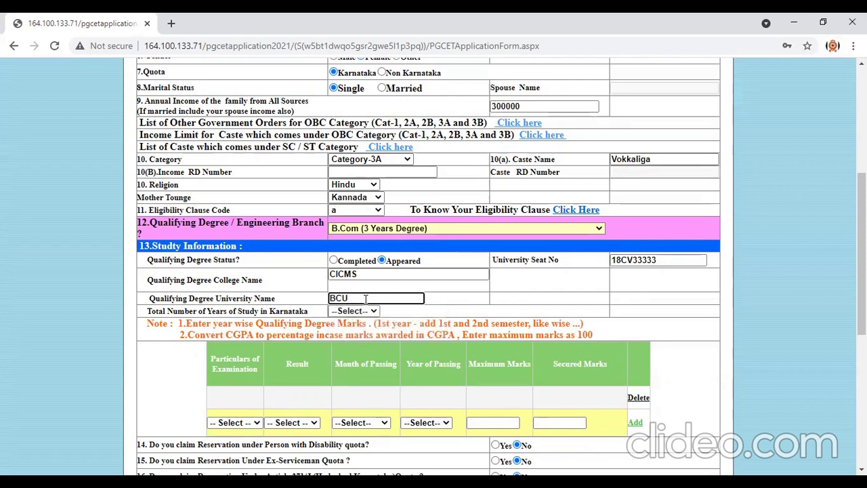
click(370, 312)
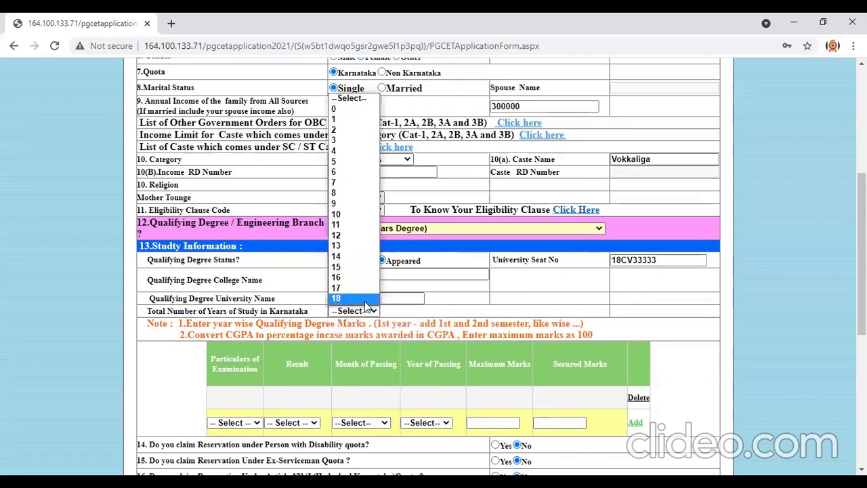
click(351, 270)
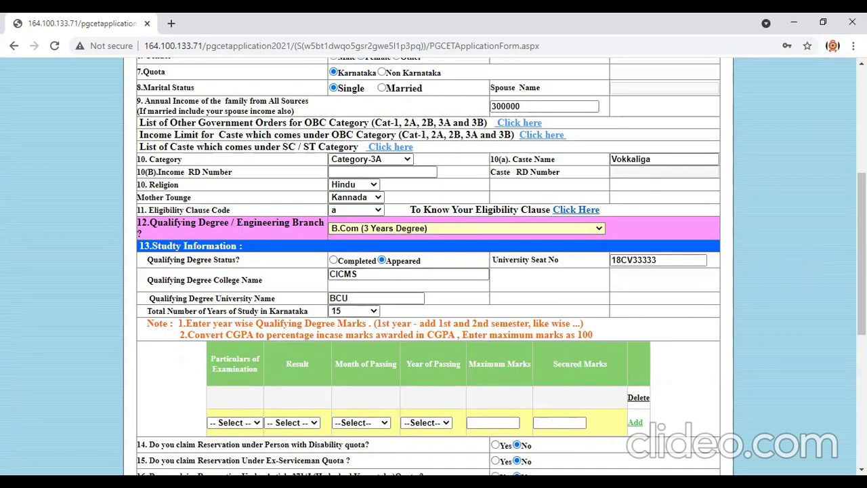
drag(862, 256, 863, 320)
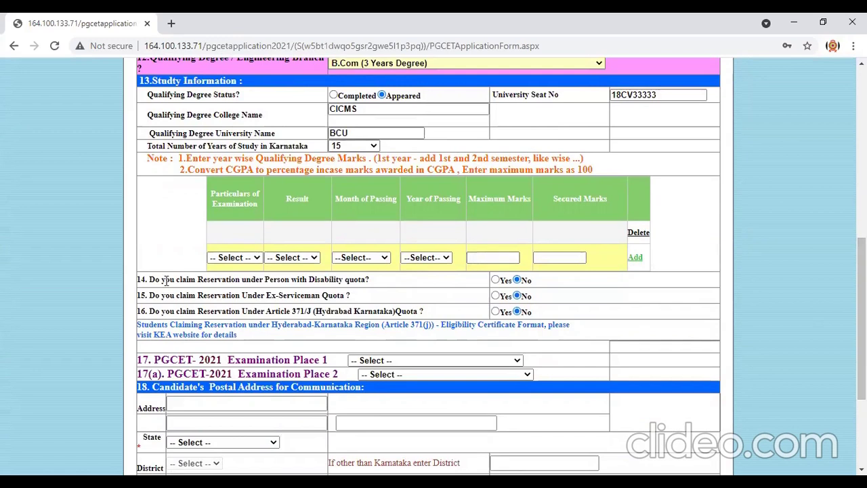
In the new marks row, choose 1st Year, result Pass, and July 2019.
click(257, 260)
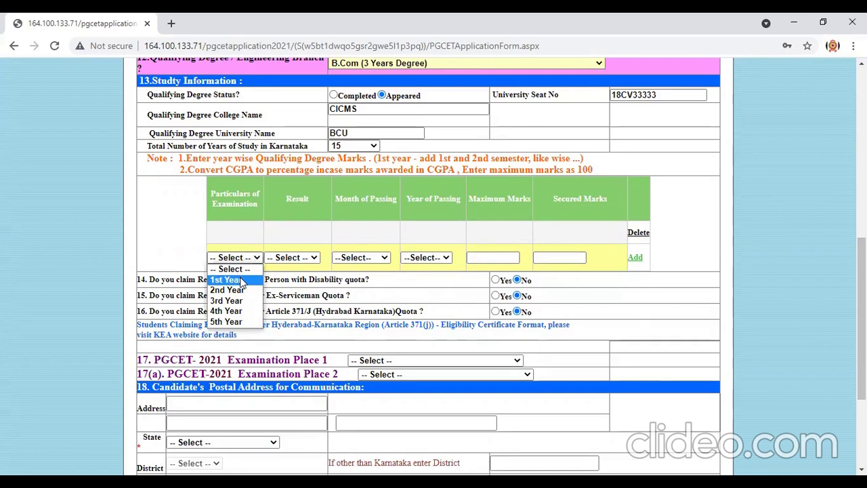
click(242, 281)
click(311, 257)
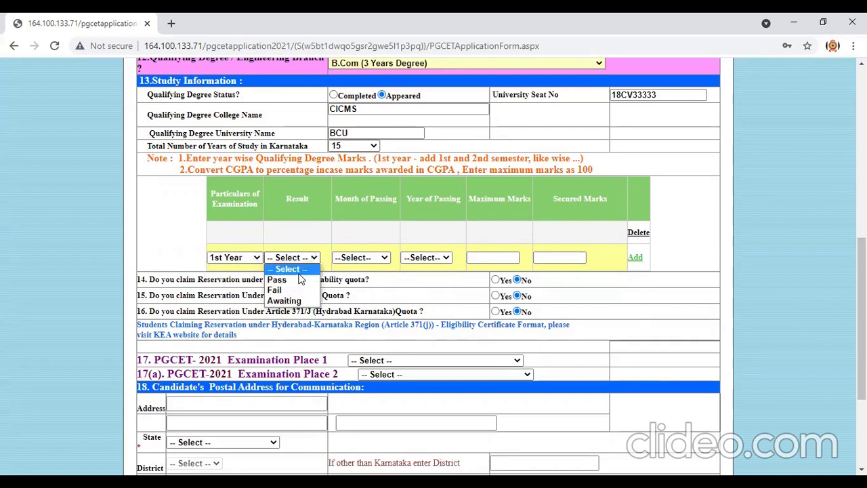
click(296, 281)
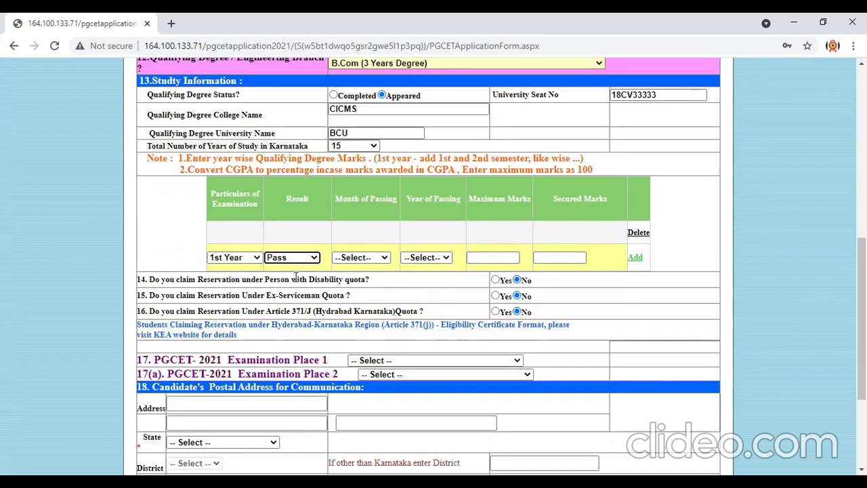
click(381, 263)
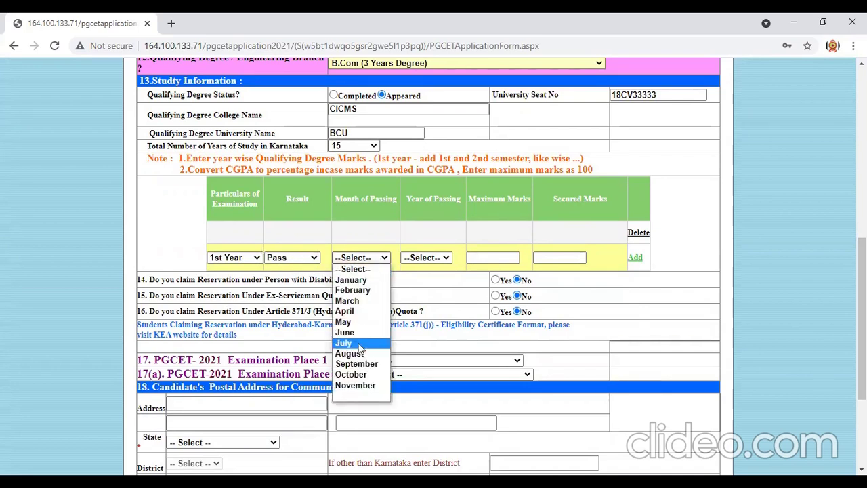
click(362, 345)
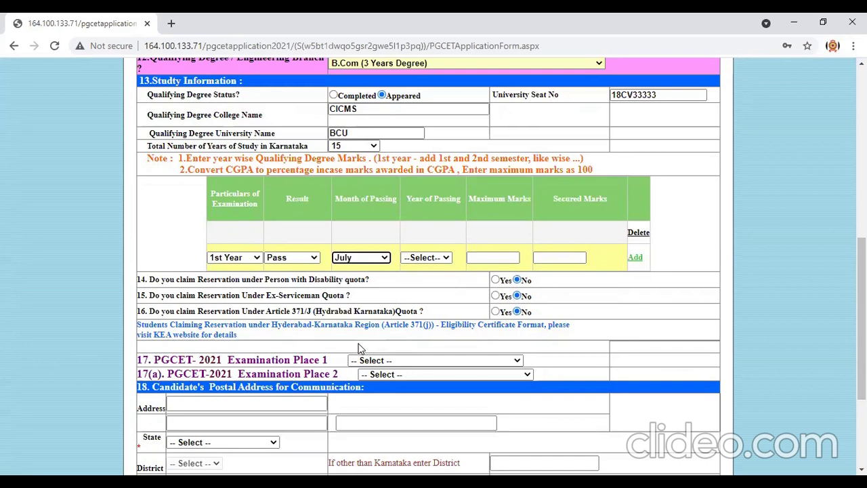
click(448, 258)
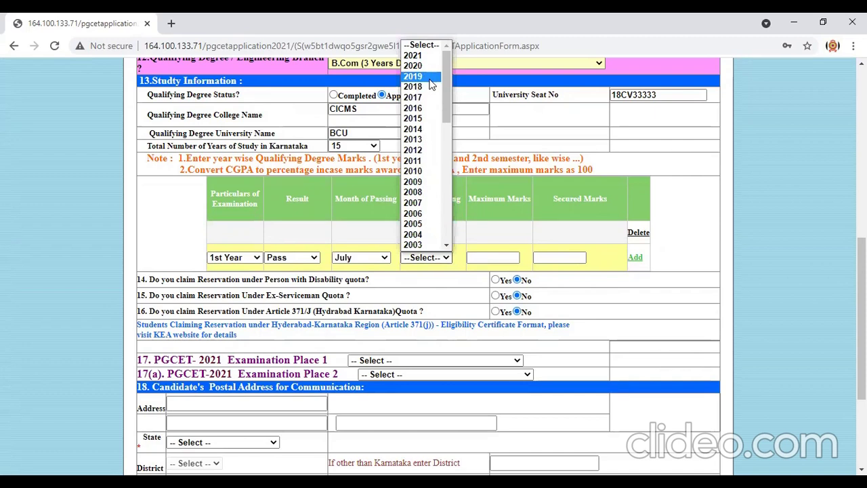
click(427, 78)
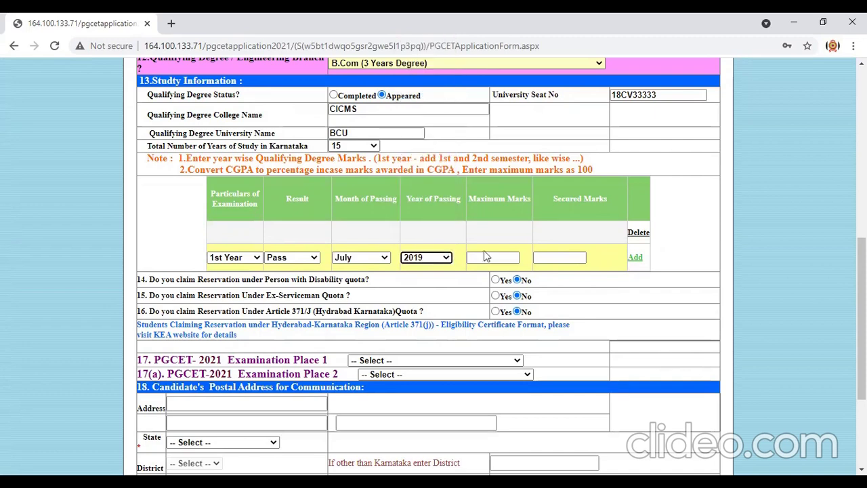
Enter 1400 maximum and 899 secured marks, then add the 1st Year row.
click(496, 258)
text(1400)
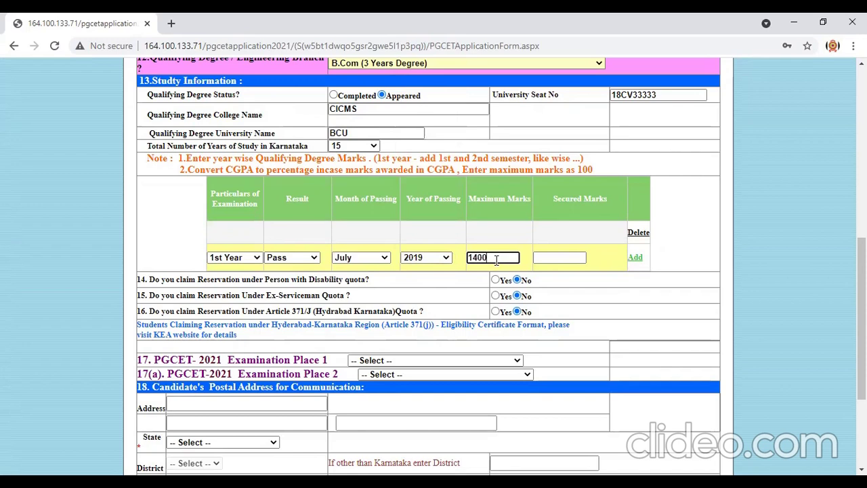
click(572, 258)
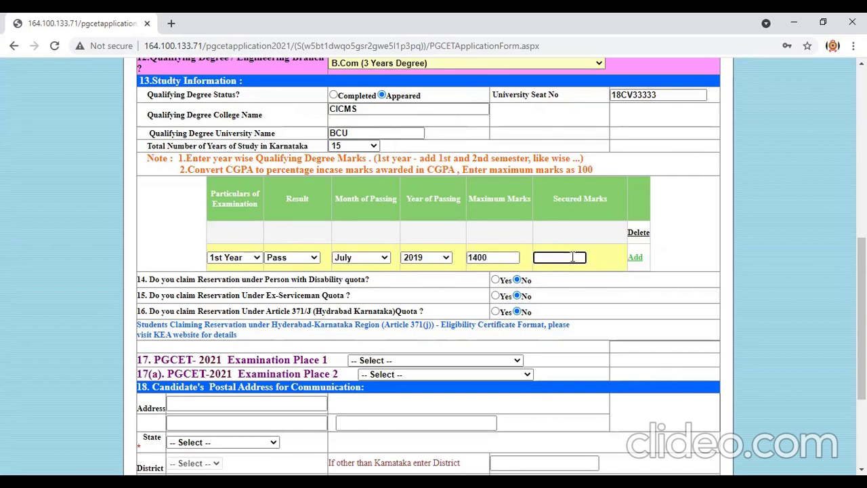
text(899)
click(635, 260)
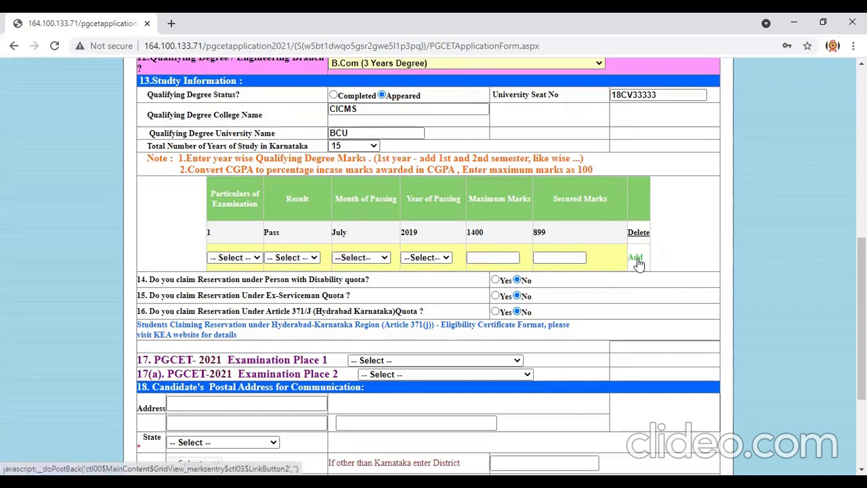
In the next marks row, choose 2nd Year, result Pass, and July 2020.
click(256, 259)
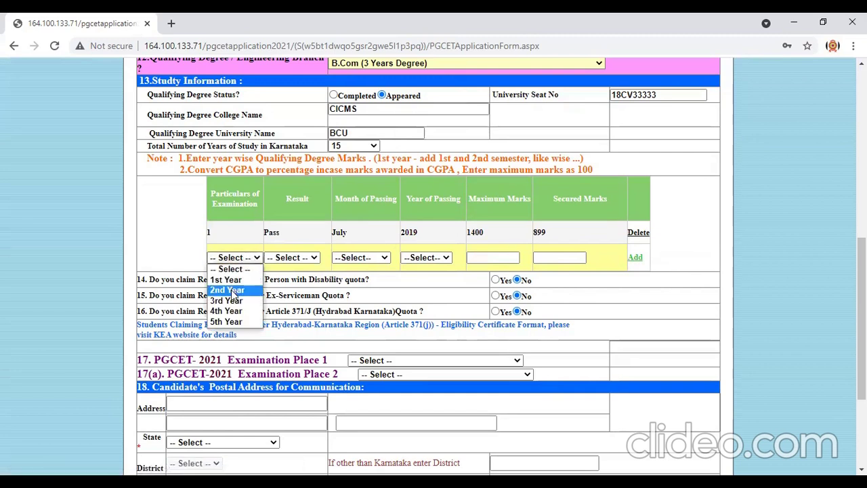
click(234, 290)
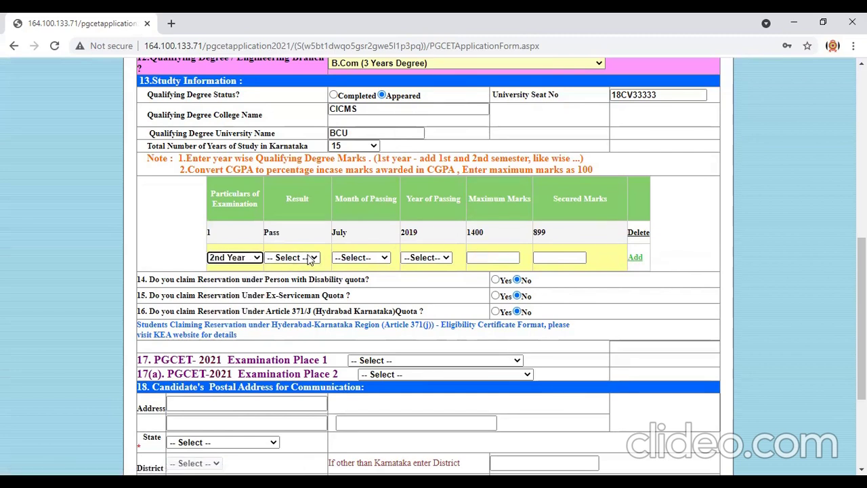
click(311, 259)
click(292, 282)
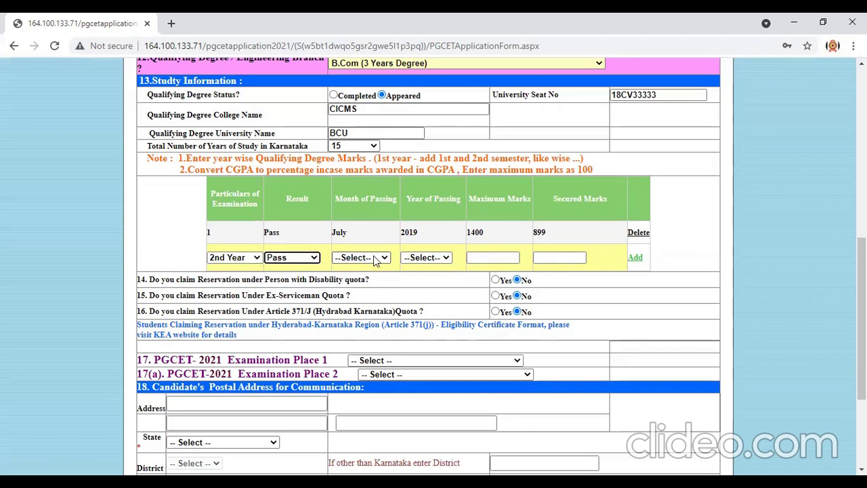
click(372, 258)
click(358, 345)
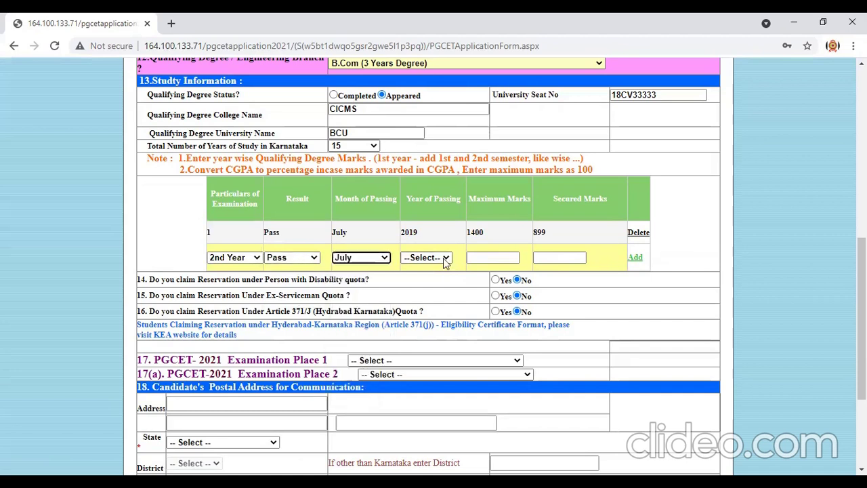
click(445, 258)
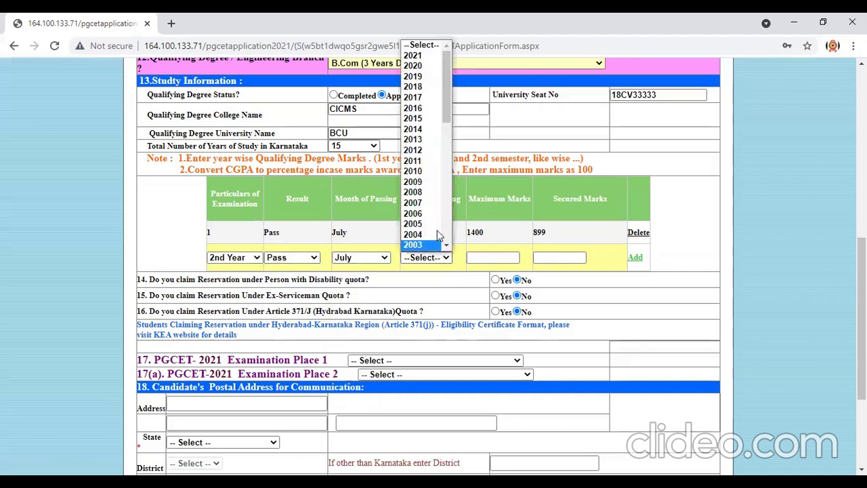
click(425, 66)
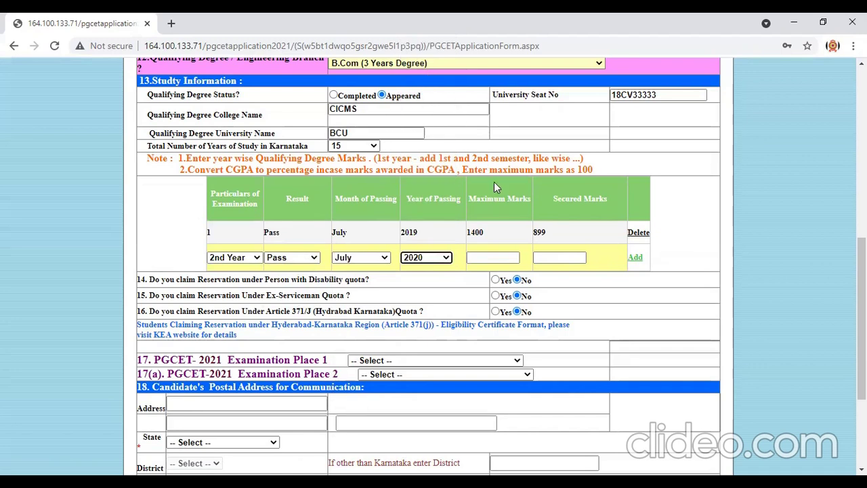
Enter 1400 maximum and 900 secured marks, then add the 2nd Year row.
click(494, 258)
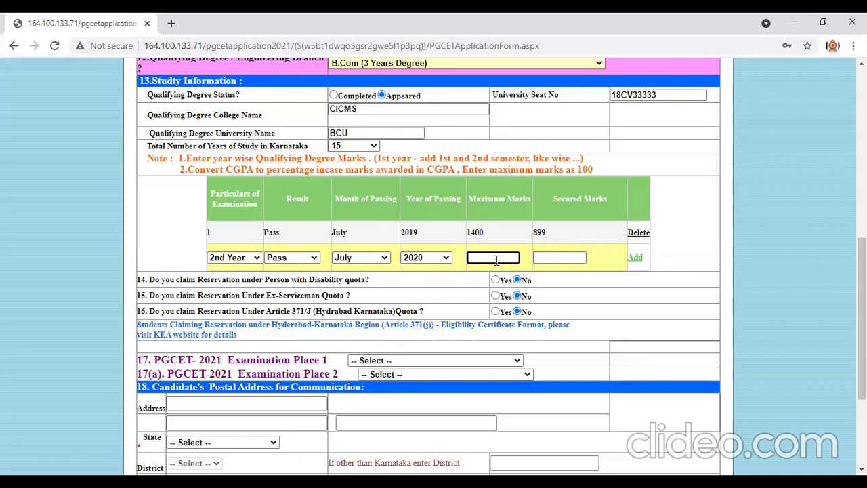
text(1400)
click(549, 258)
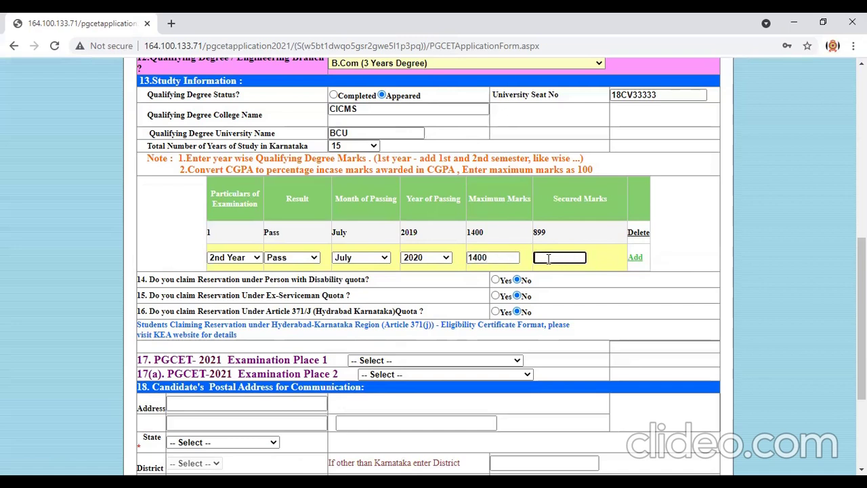
text(900)
click(637, 258)
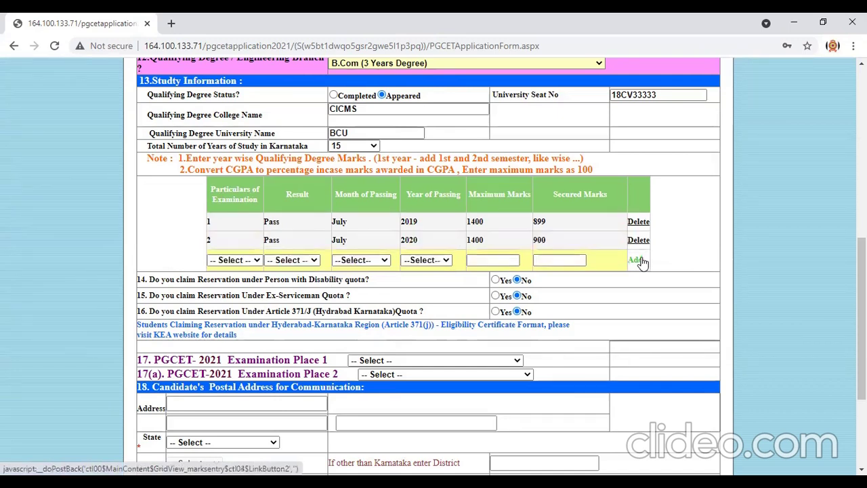
In a third marks row, choose 3rd Year, result Awaiting, and September 2021.
click(243, 262)
click(237, 306)
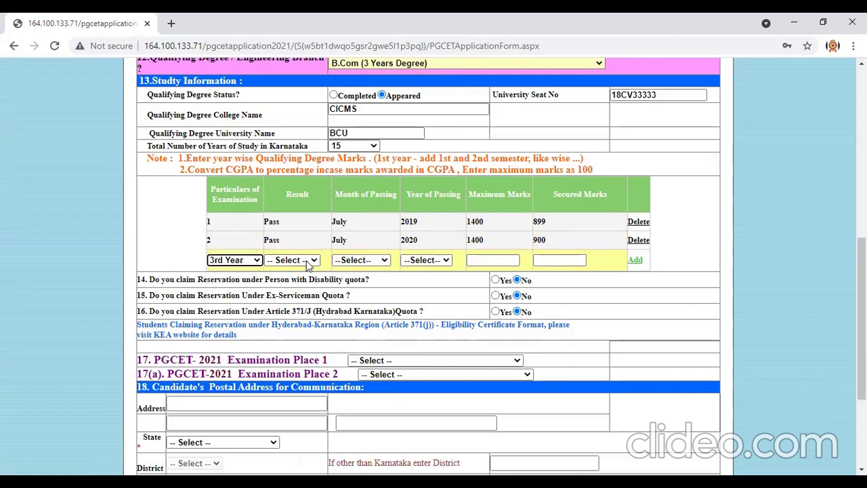
click(304, 264)
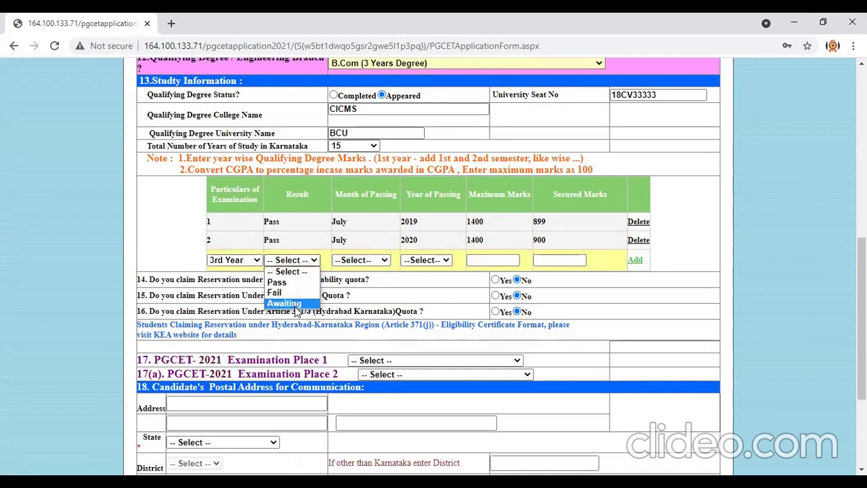
click(288, 303)
click(385, 263)
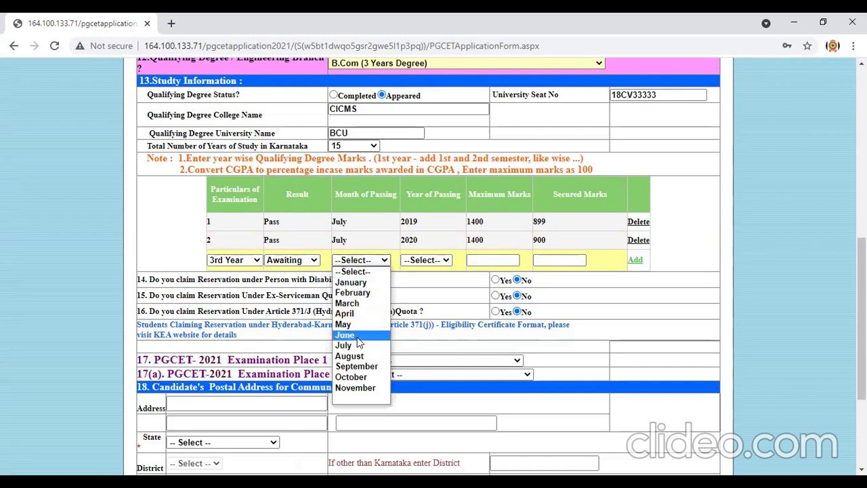
click(358, 366)
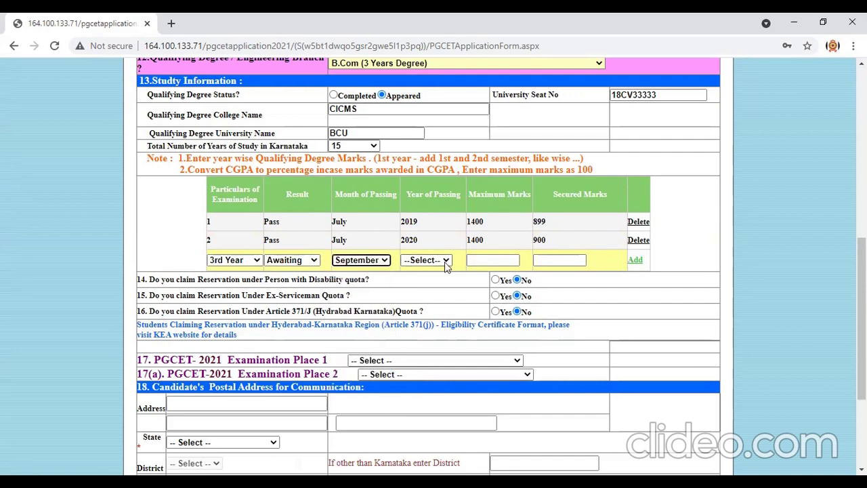
click(447, 263)
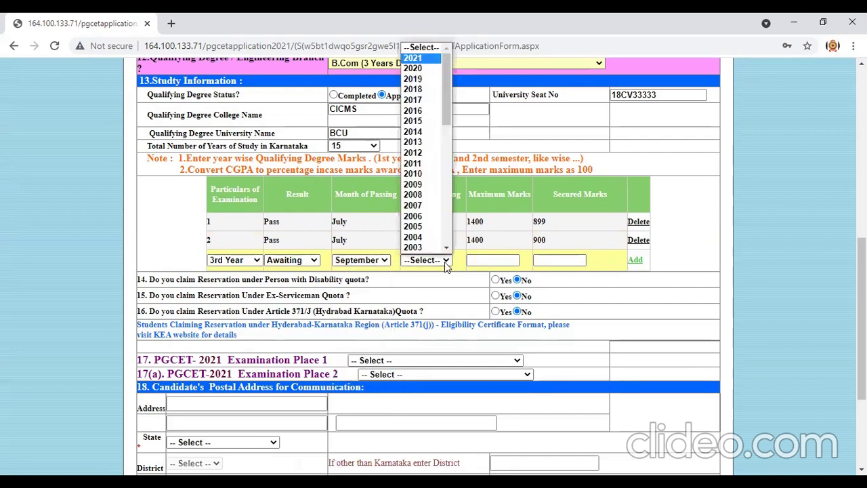
click(446, 263)
key(Down)
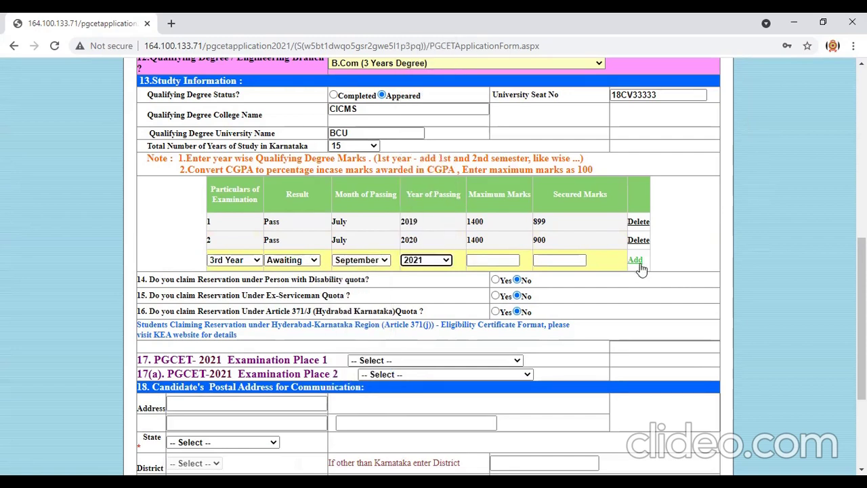
Enter 700 maximum and 566 secured marks, then add the 3rd Year row.
click(636, 262)
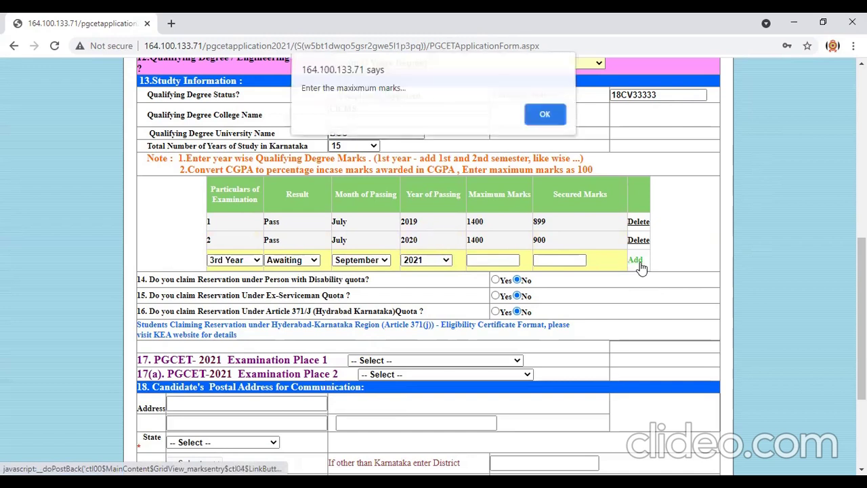
click(537, 118)
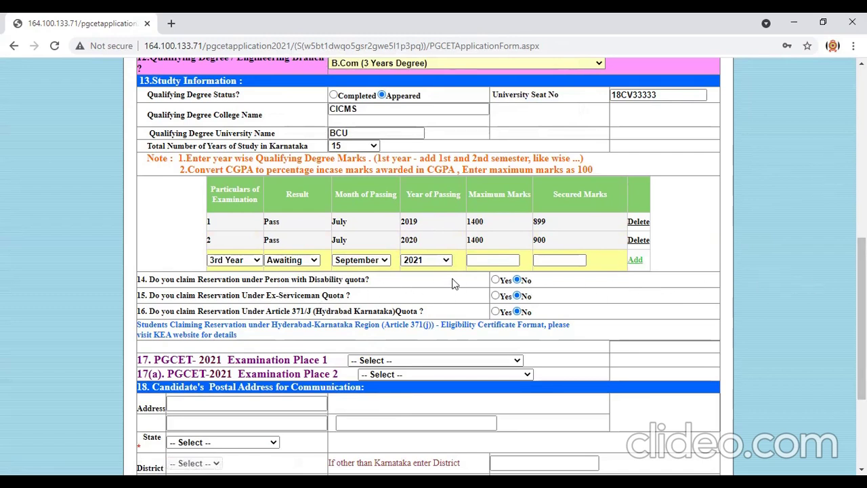
click(487, 260)
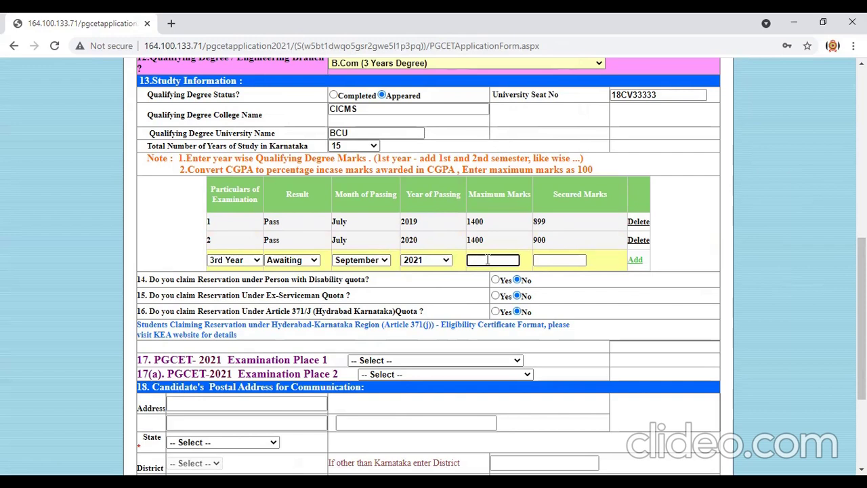
text(700)
click(553, 262)
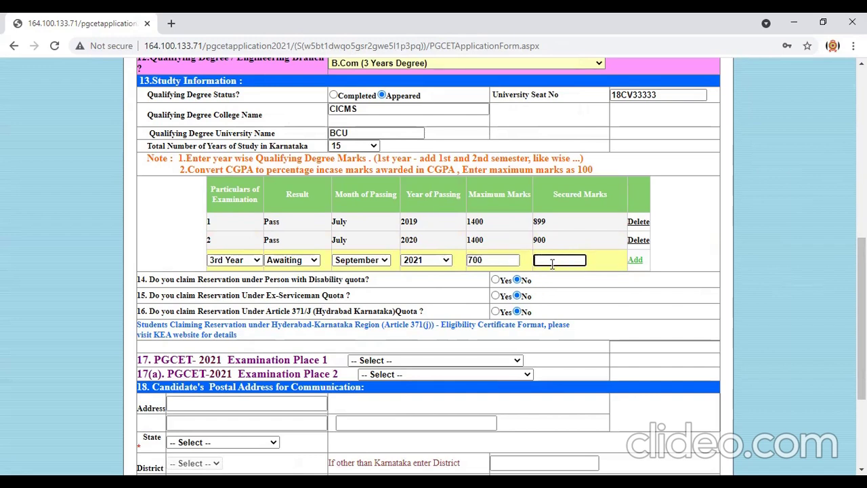
text(566)
click(640, 260)
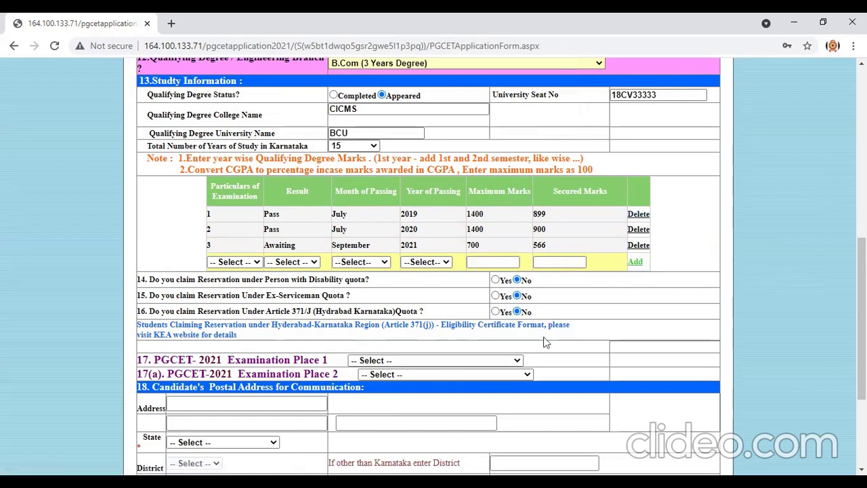
Set Examination Place 1 and Examination Place 2 to BANGALORE(BENGALURU).
scroll(588, 317, down, 1)
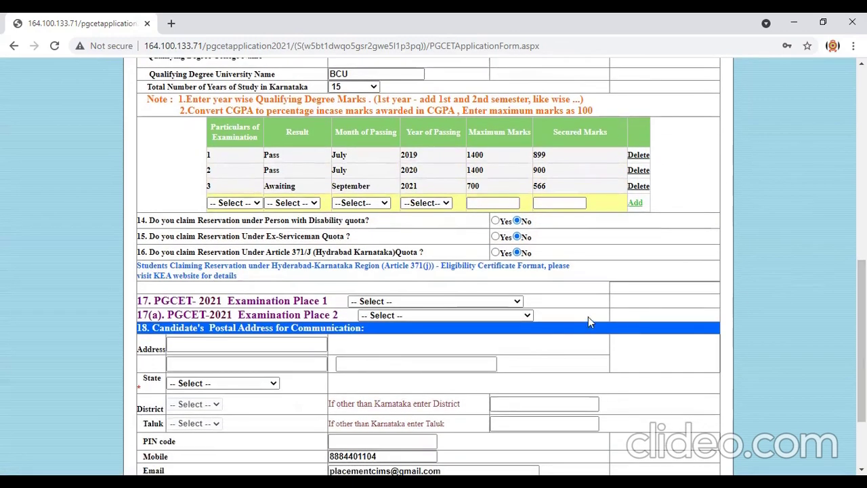
click(518, 302)
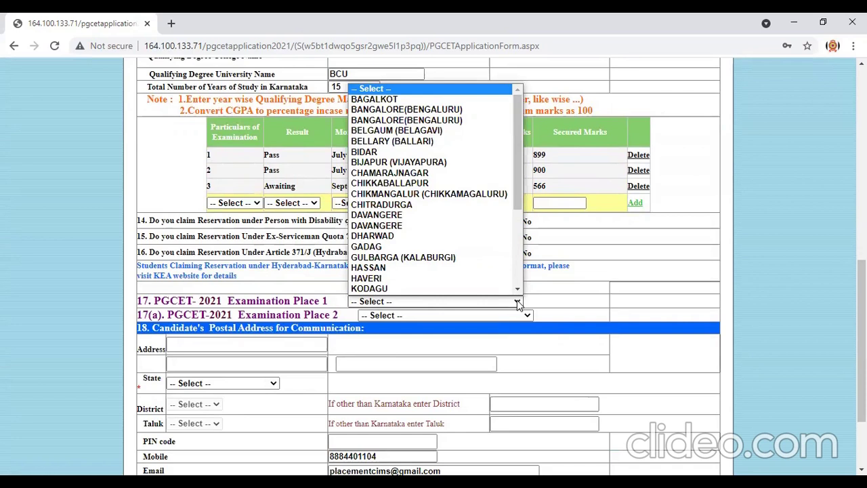
scroll(495, 181, down, 1)
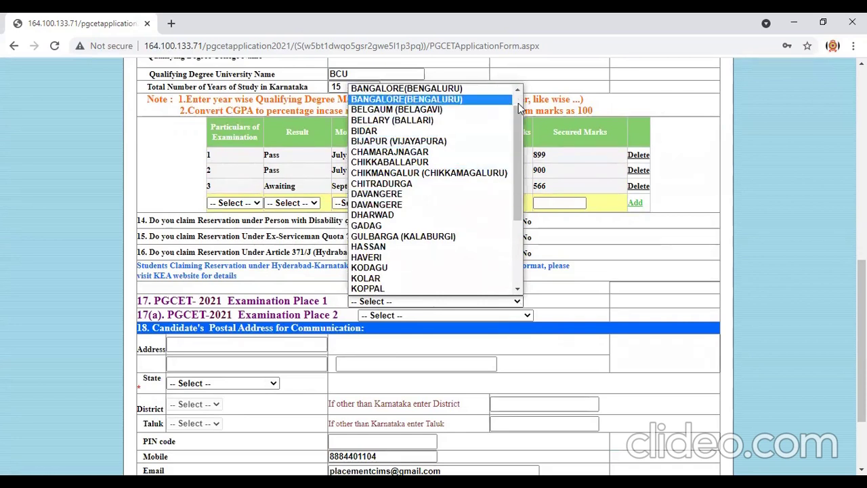
scroll(463, 117, up, 1)
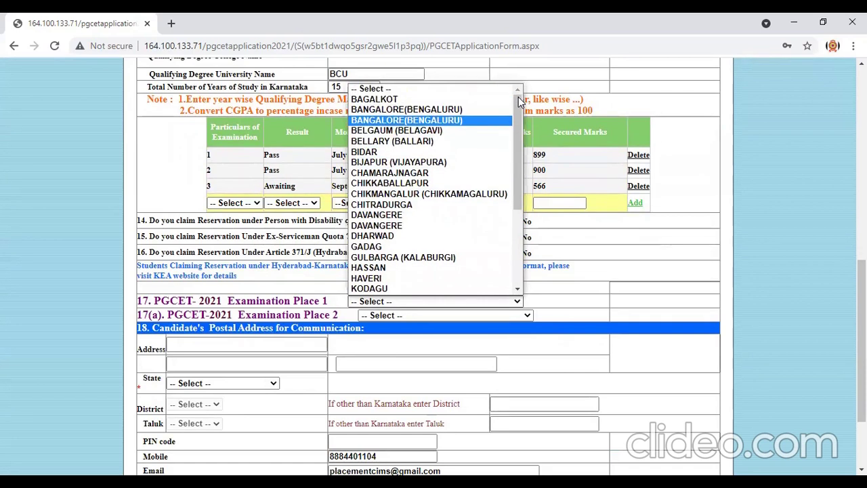
click(462, 111)
click(375, 316)
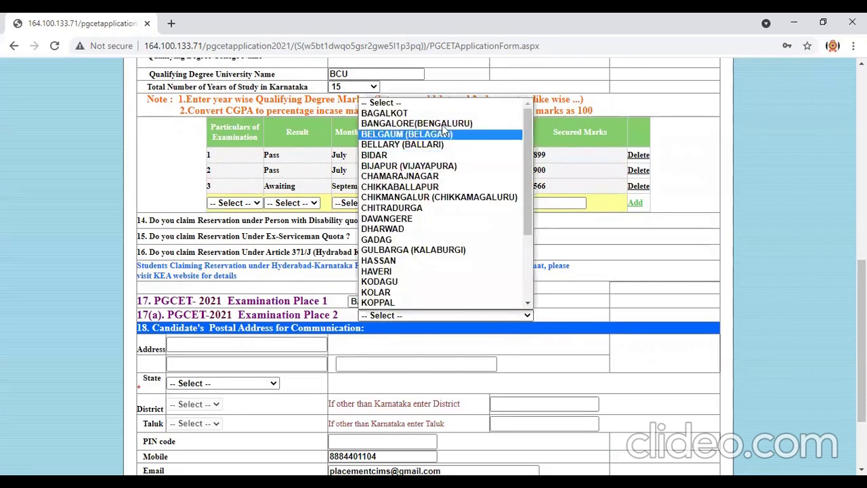
click(445, 126)
Enter both address lines and choose KARNATAKA, BANGALORE URBAN (BENGALURU) and BENGALURU SOUTH.
click(266, 344)
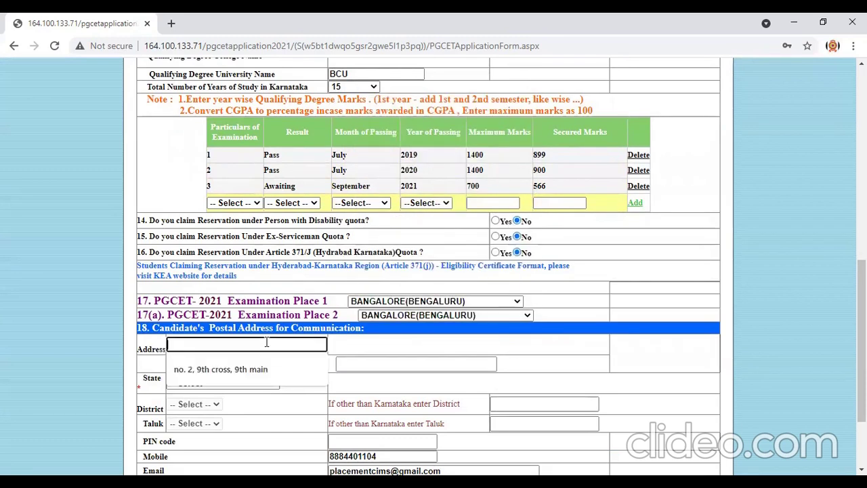
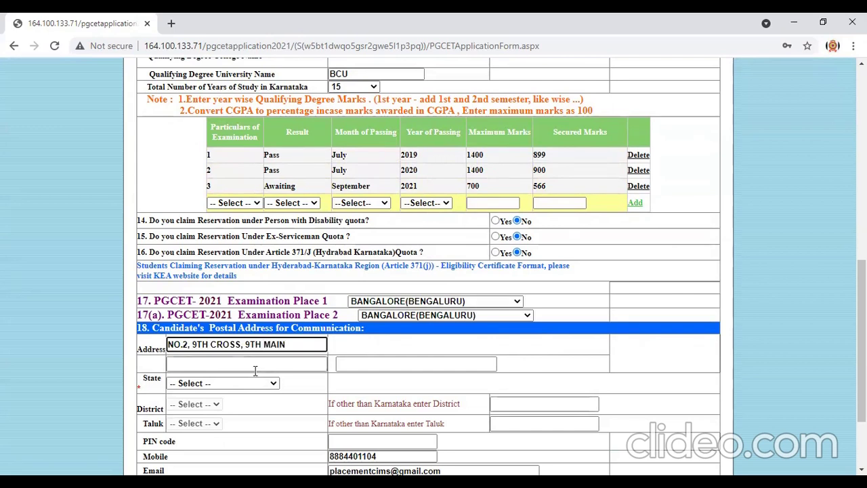
click(254, 365)
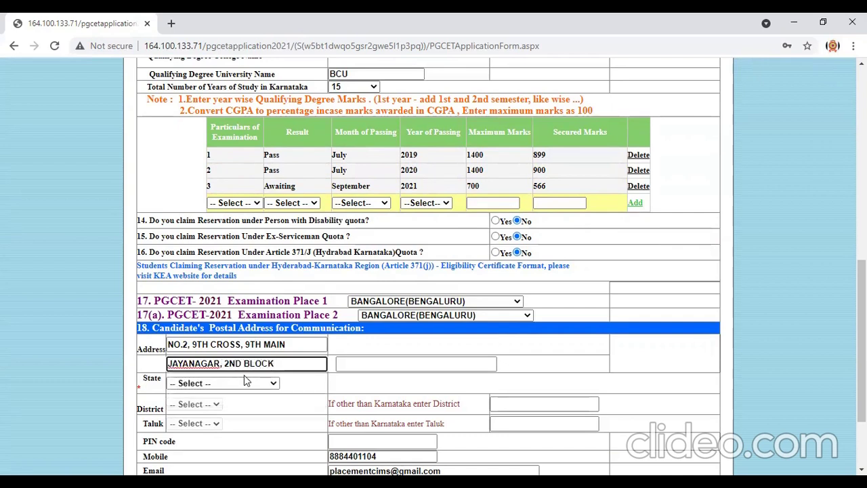
click(246, 383)
click(246, 384)
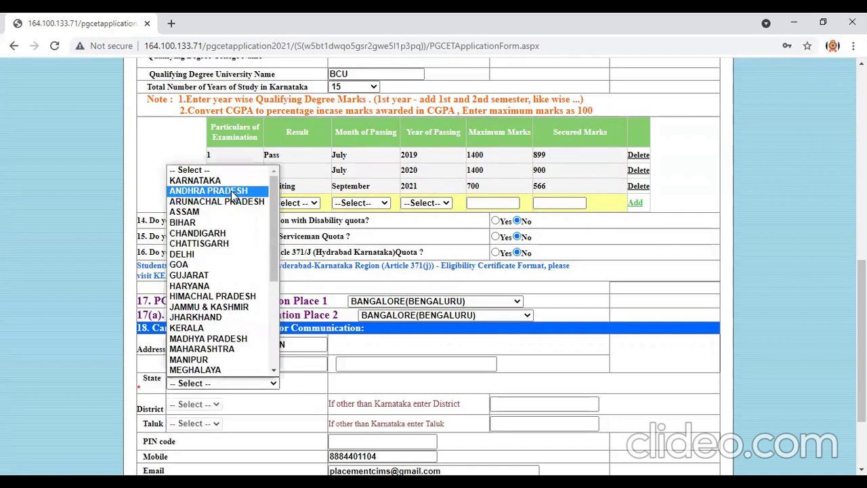
click(233, 181)
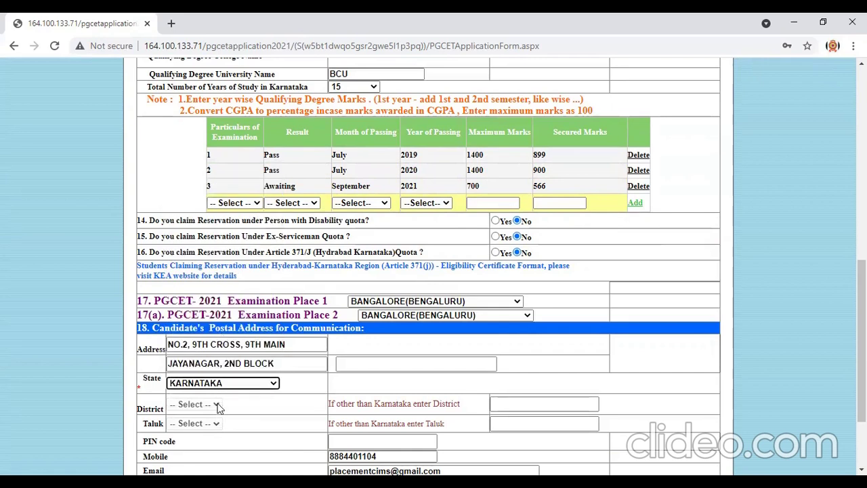
click(250, 394)
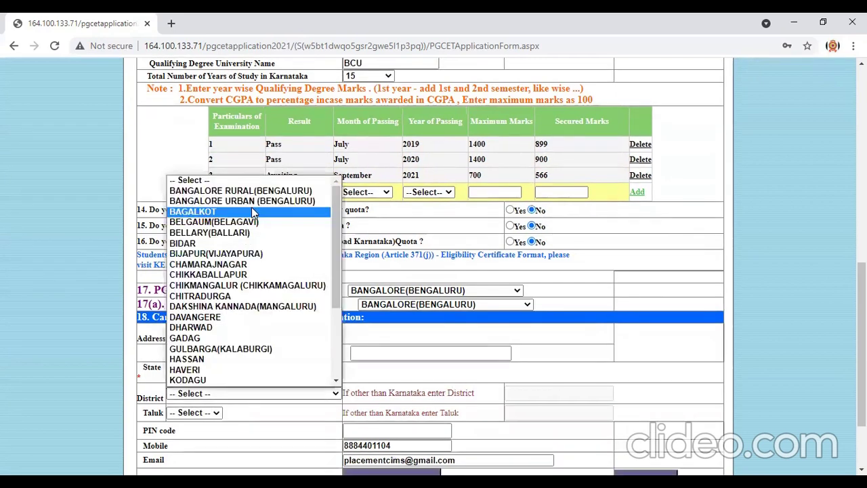
click(256, 203)
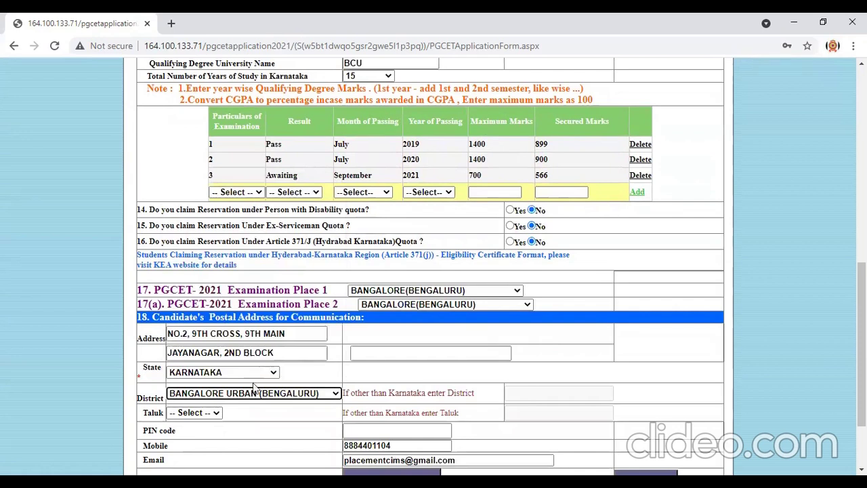
click(261, 413)
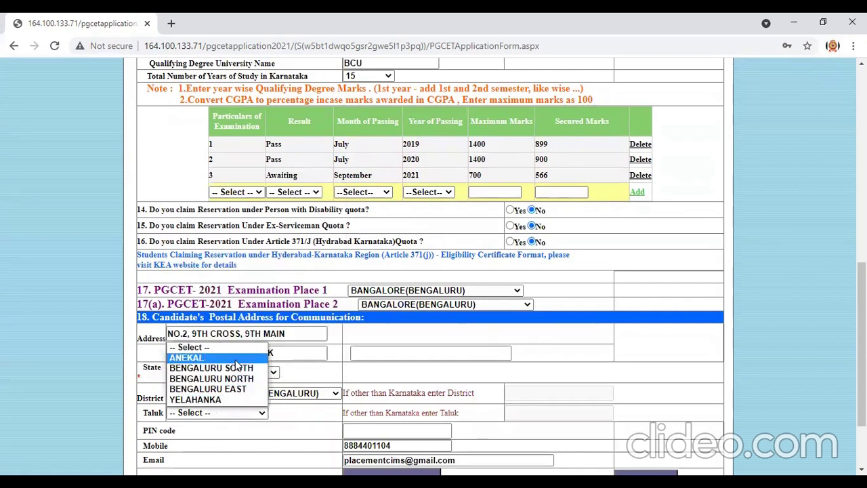
click(239, 369)
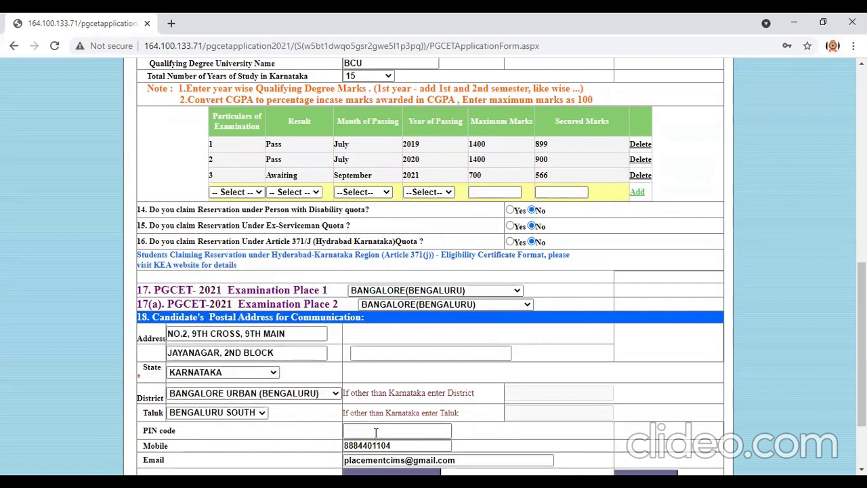
Enter the address's PIN code, correcting its last digits.
click(376, 431)
text(560021)
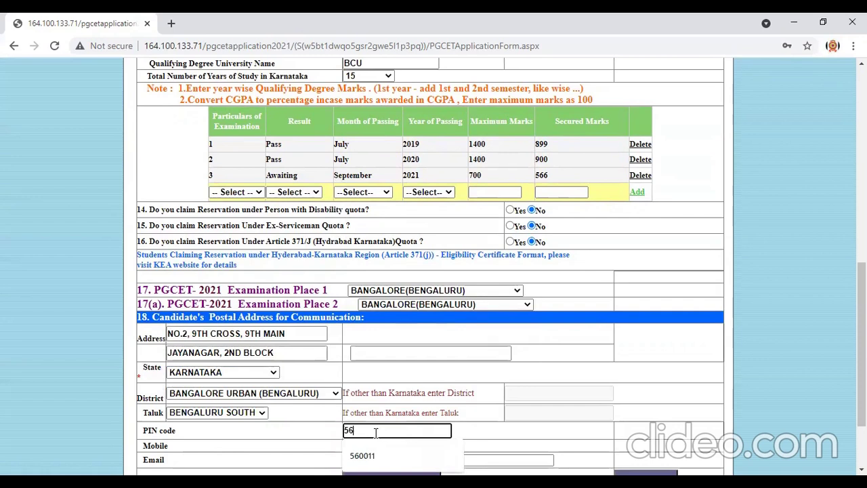
key(Down)
key(Return)
key(BackSpace)
key(BackSpace)
text(11)
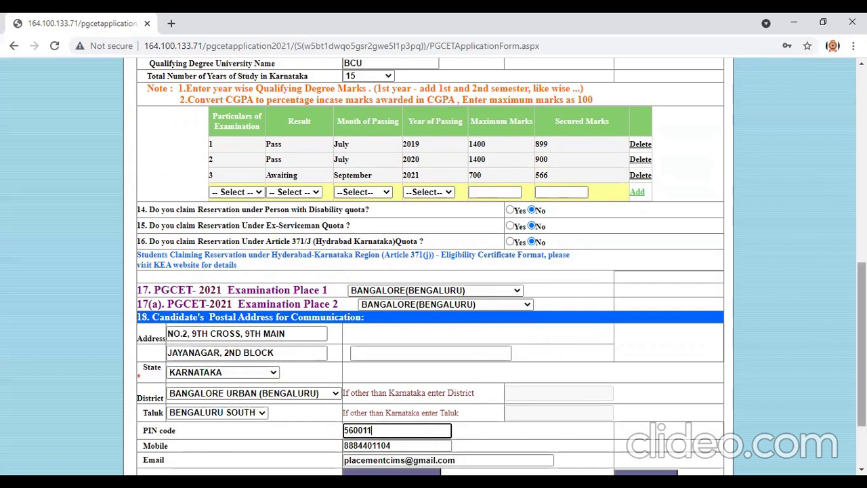
scroll(433, 271, down, 2)
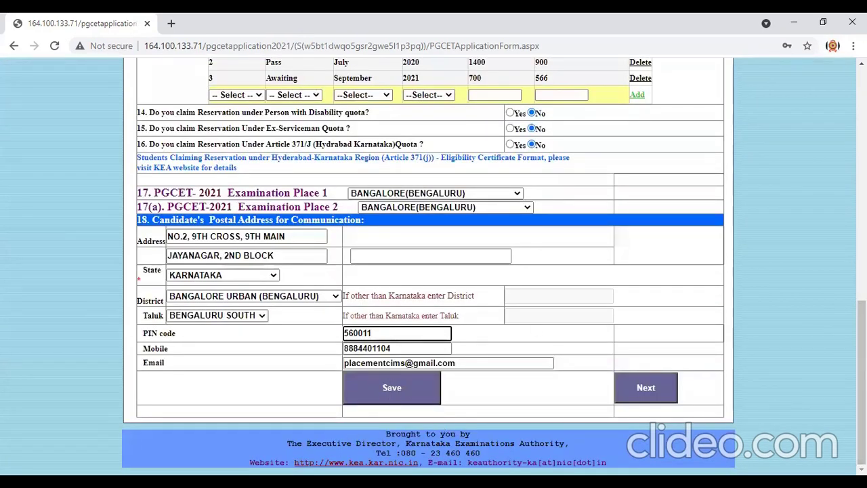
Save the filled-in application details, then go to the Image Upload page.
click(391, 393)
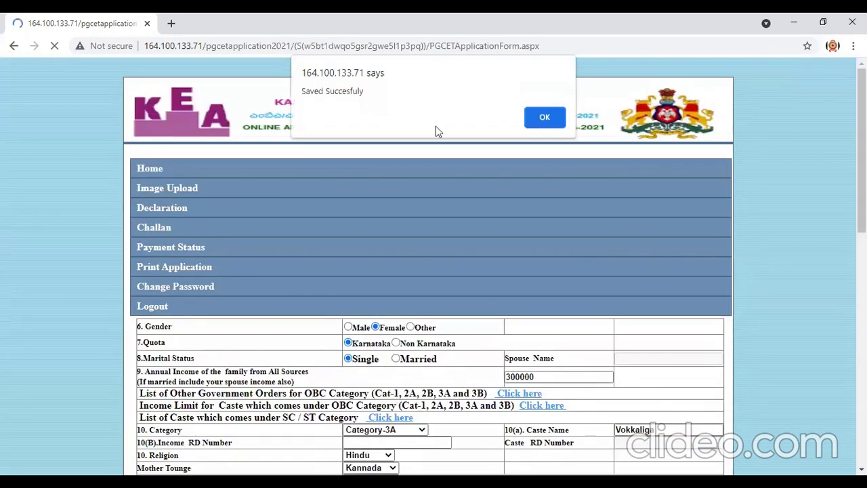
click(532, 116)
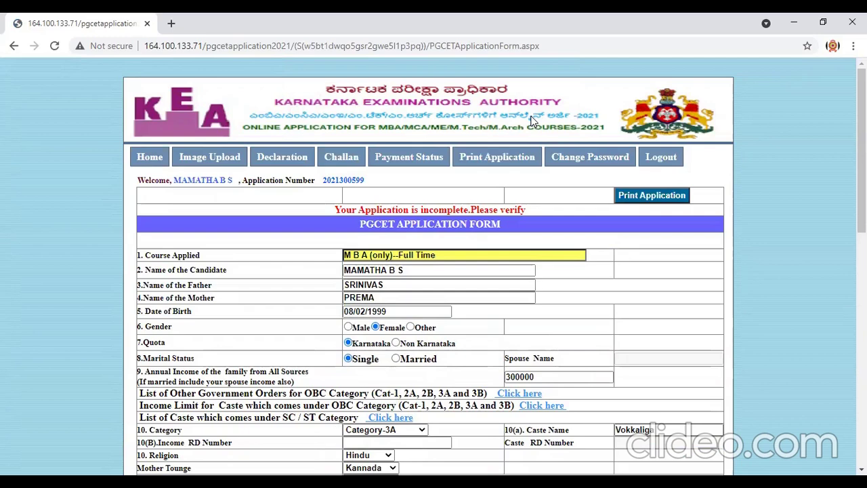
drag(861, 150, 861, 170)
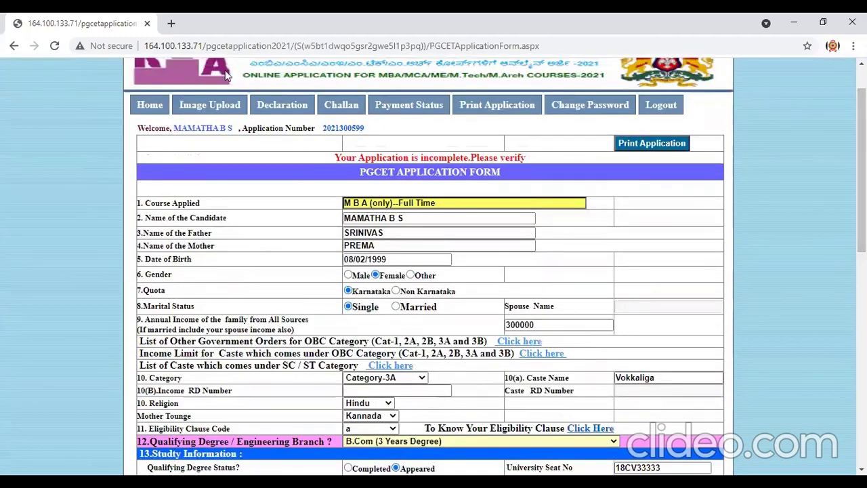
click(200, 109)
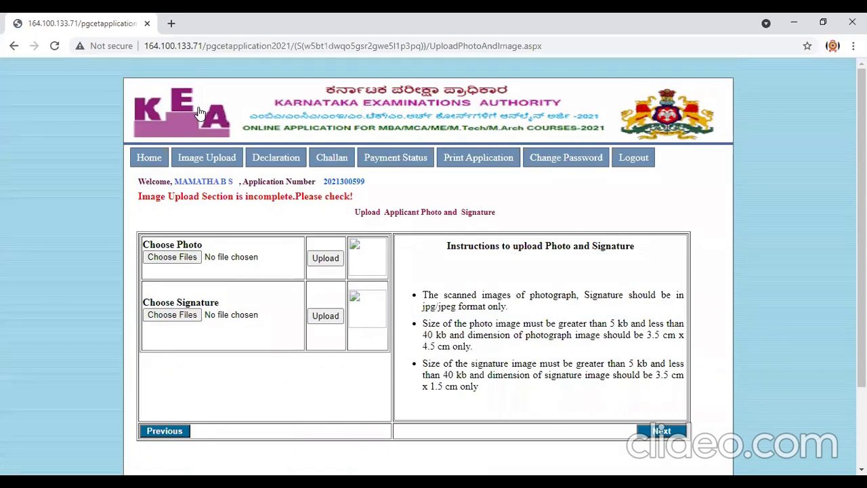
Upload Photo.jpg as the applicant's photo.
click(158, 259)
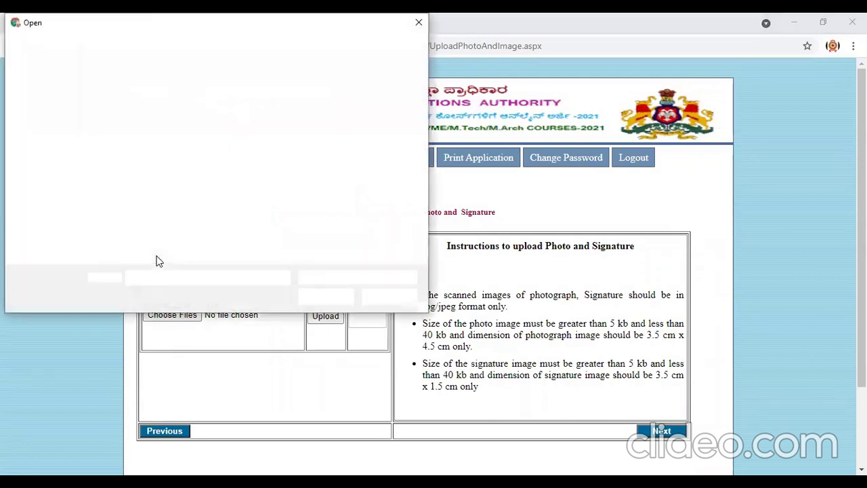
click(155, 126)
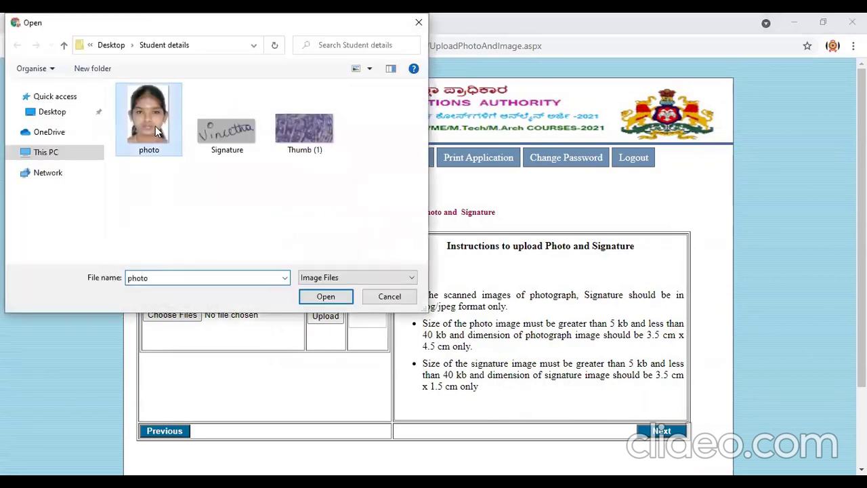
click(332, 296)
click(321, 261)
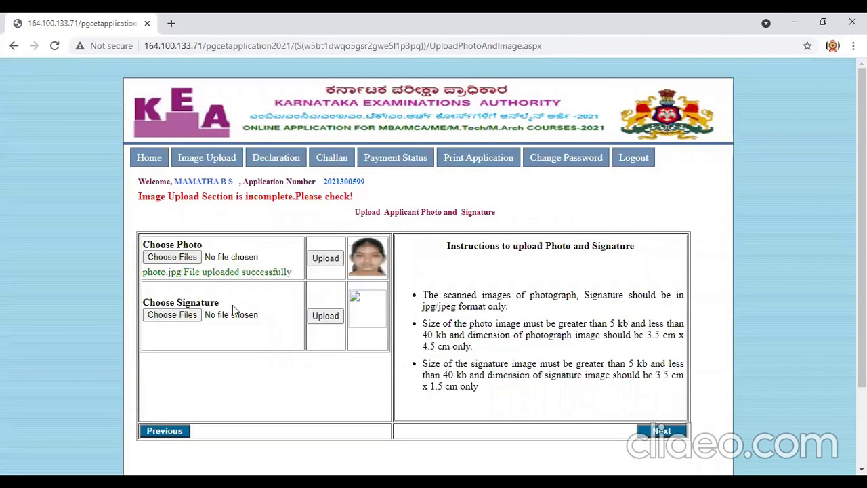
Upload Signature.jpg as the applicant's signature and continue to the Declaration page.
click(186, 319)
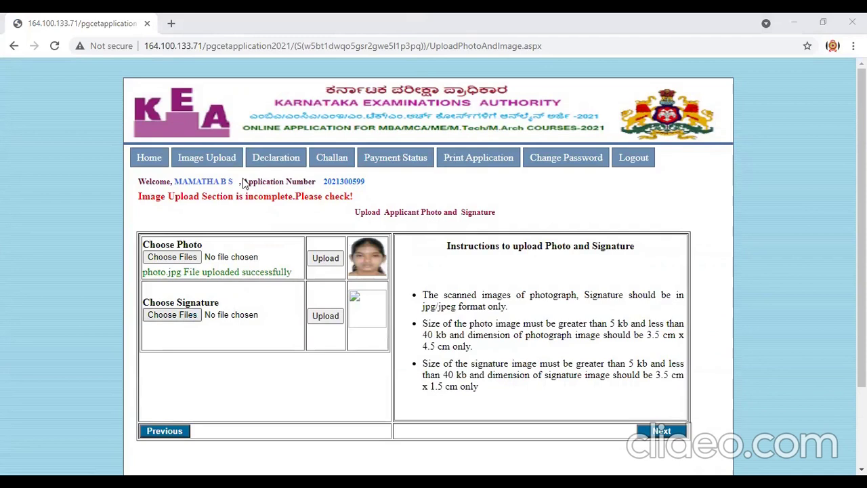
click(219, 148)
click(302, 300)
click(318, 315)
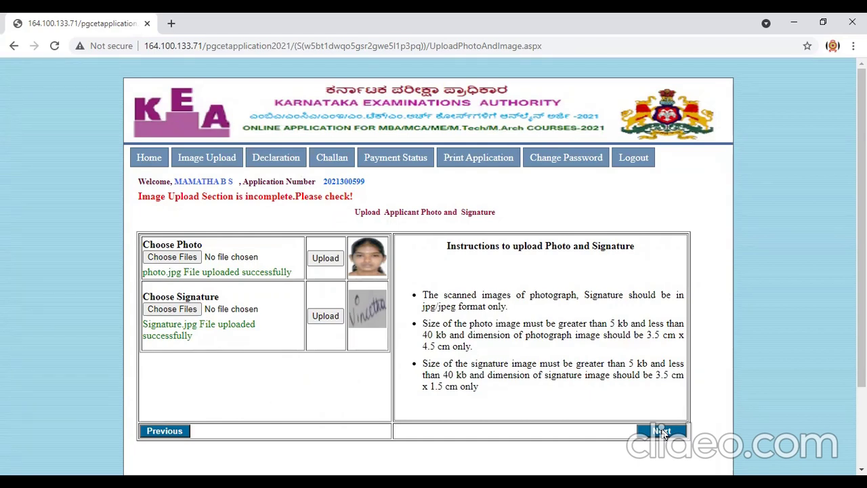
click(663, 432)
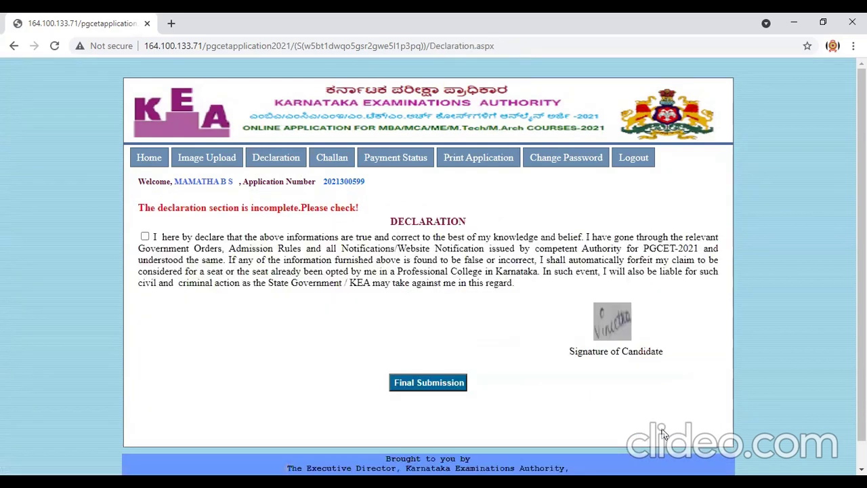
Accept the declaration, acknowledge the warning, and confirm Final Submission of the application.
click(145, 238)
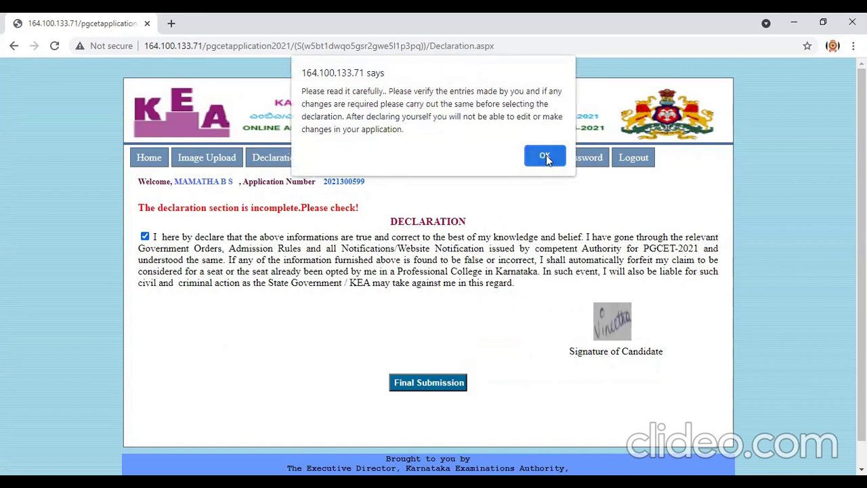
click(546, 157)
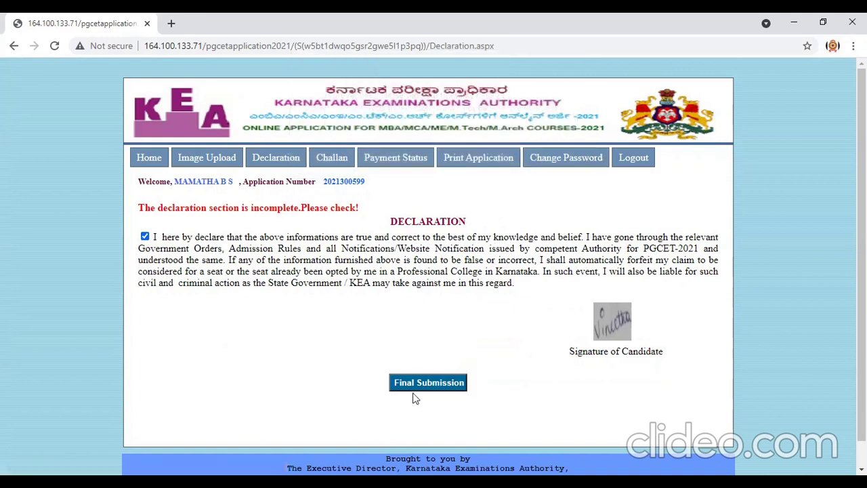
click(432, 384)
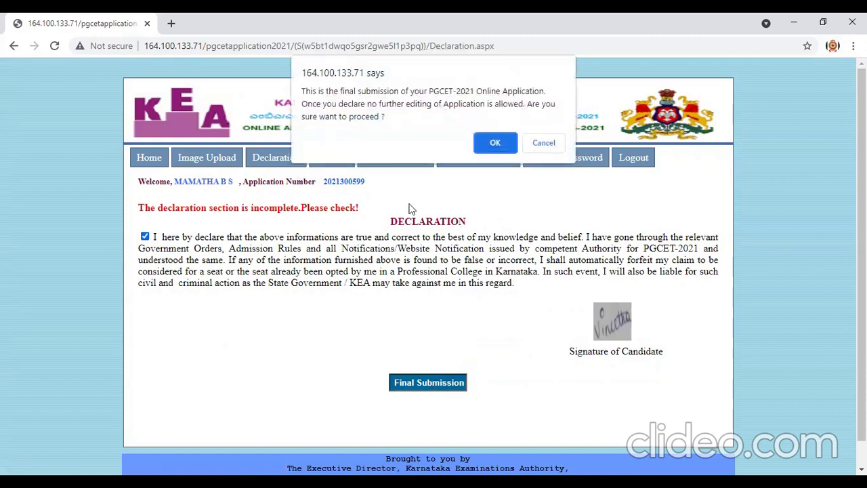
click(494, 144)
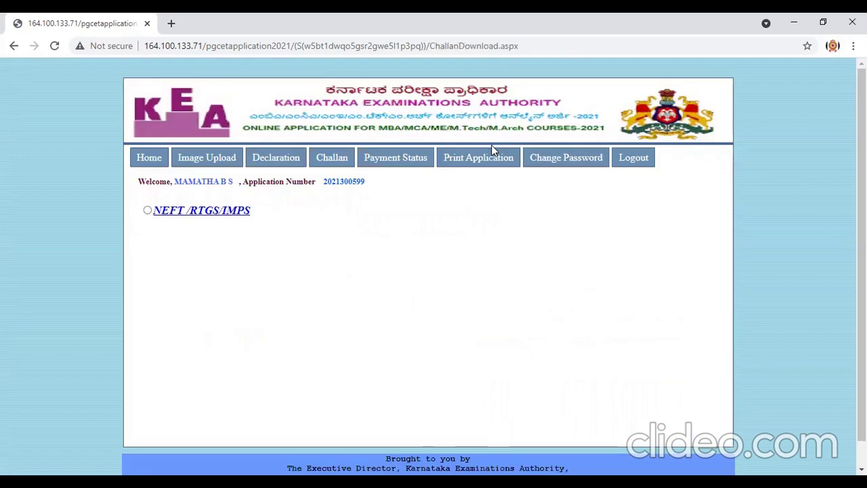
Choose NEFT/RTGS/IMPS payment to ICICI Bank, then download and open the challan PDF.
click(148, 211)
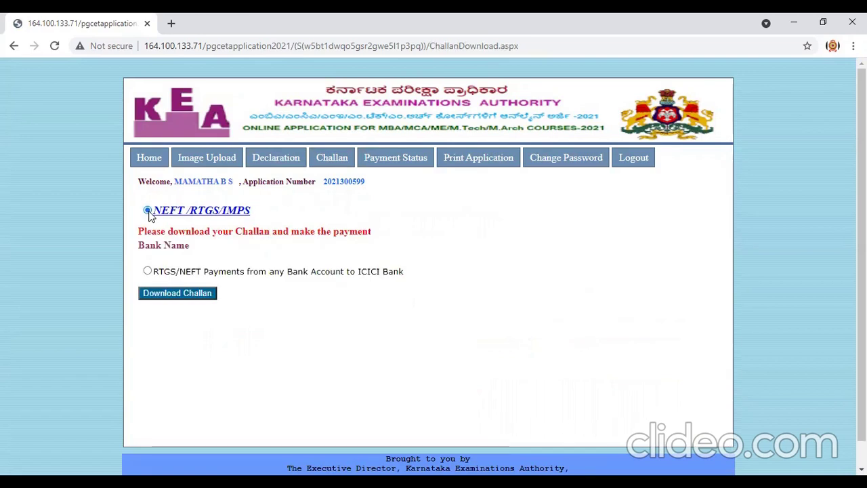
click(148, 272)
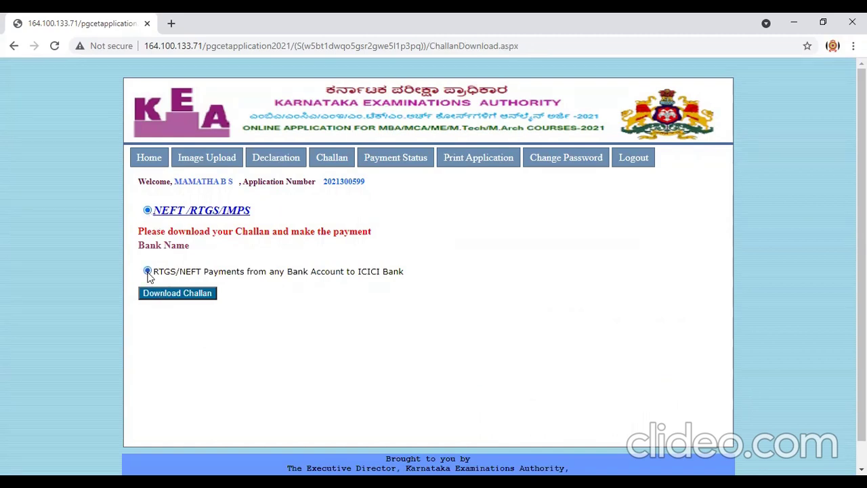
click(179, 299)
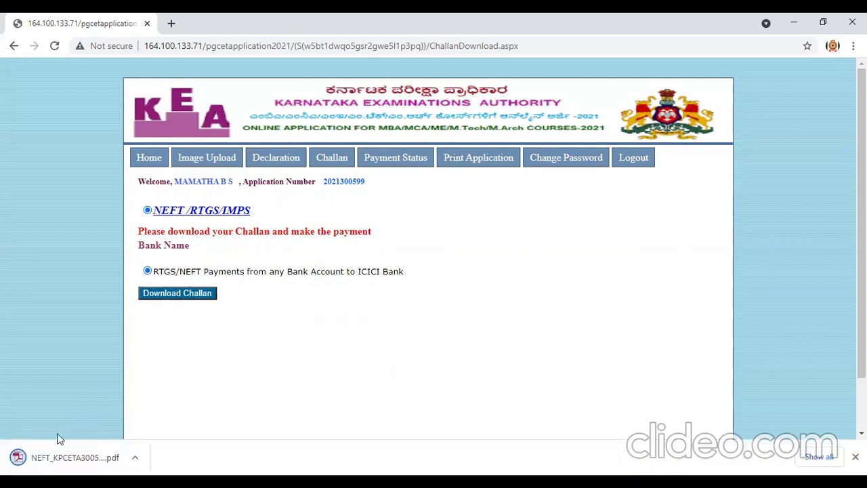
click(20, 458)
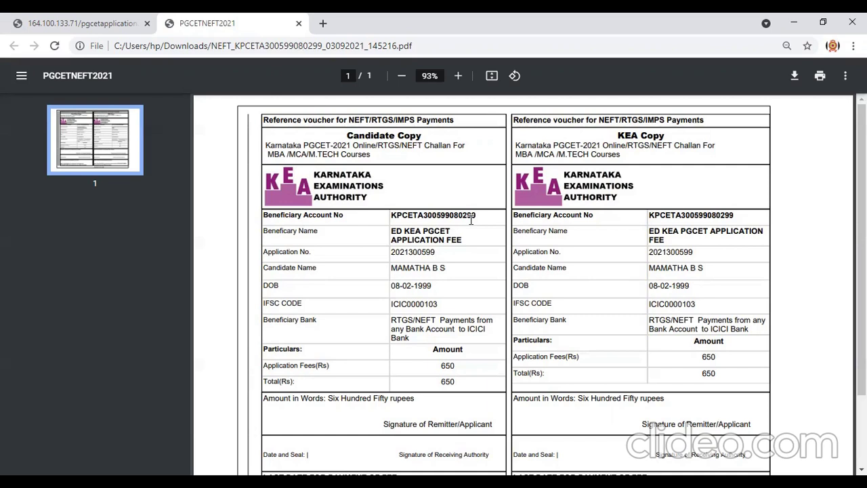
Select the Beneficiary Account No value on the challan's candidate copy.
drag(479, 215, 384, 213)
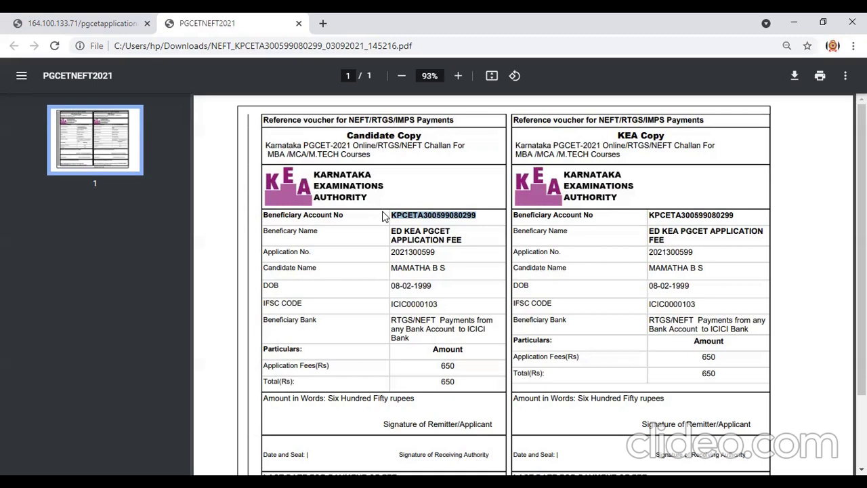
Return to the application tab, log out, and bring up the Login form.
click(61, 20)
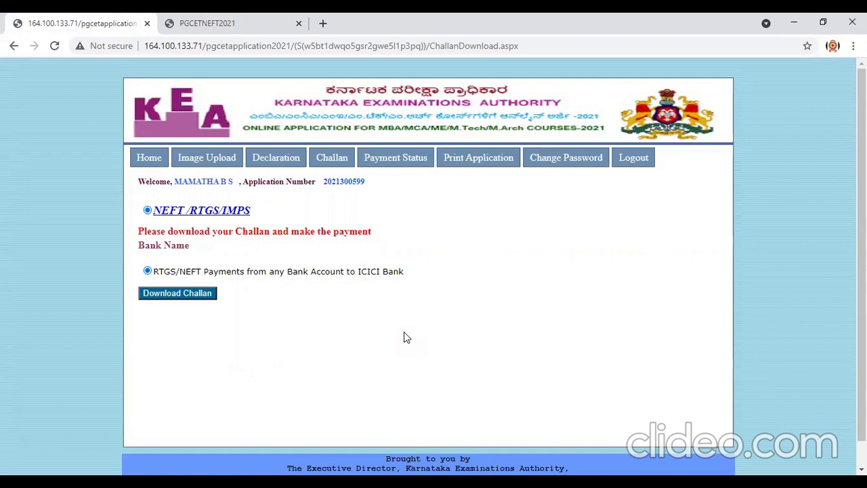
click(636, 168)
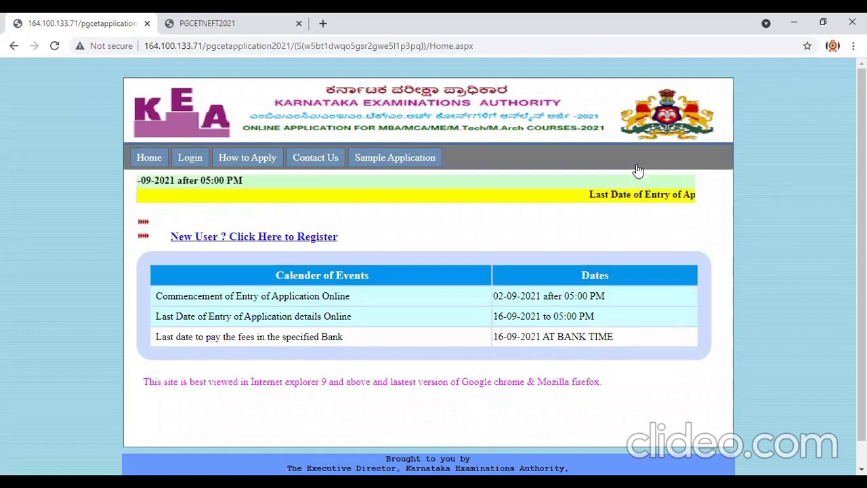
click(189, 160)
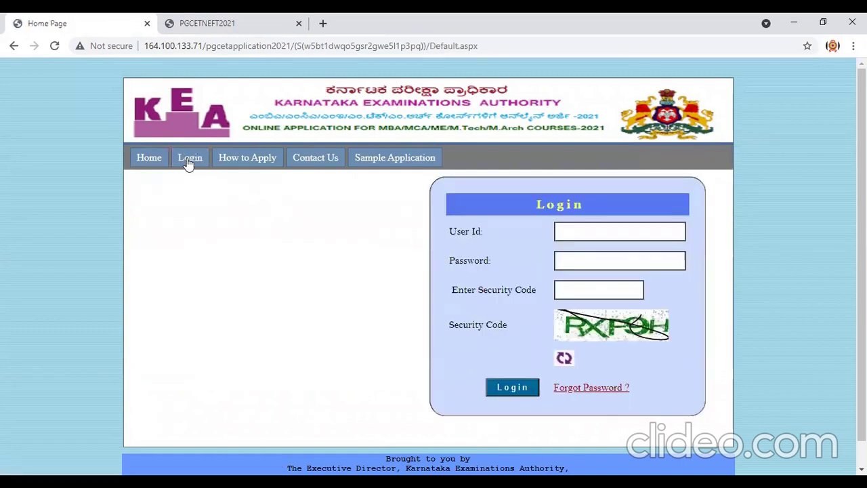
Enter the account's e-mail user ID, password and the shown security code, then attempt login.
click(580, 235)
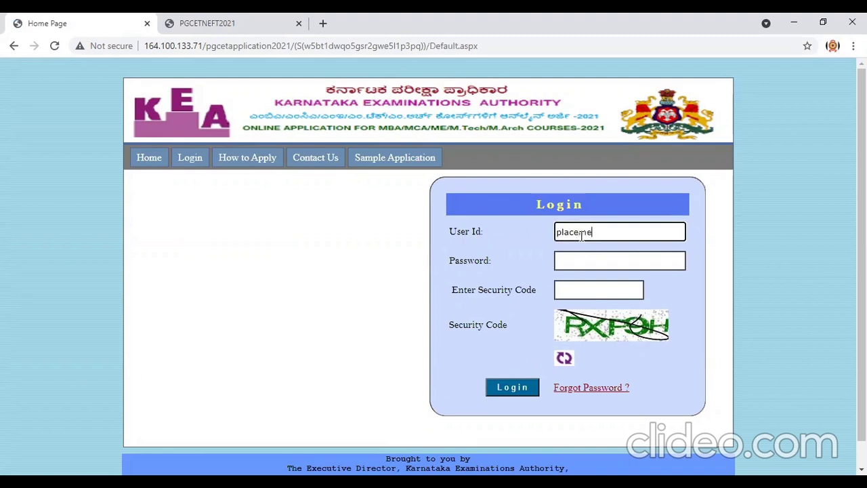
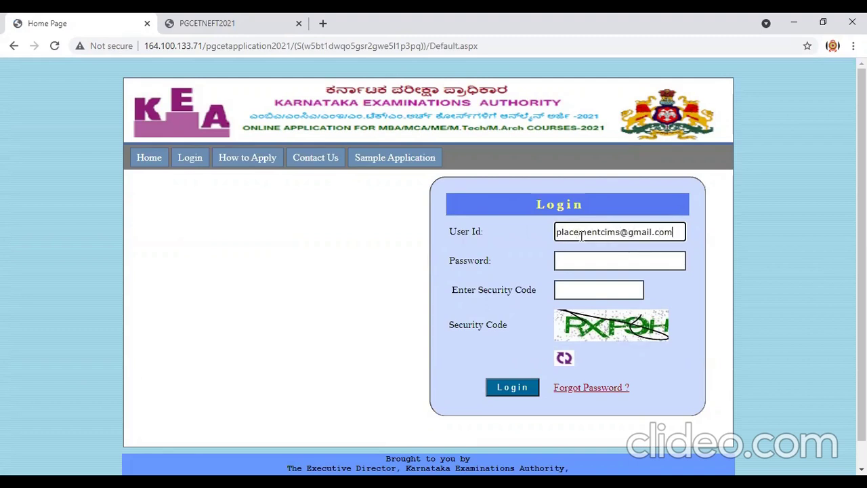
click(580, 258)
text(*****)
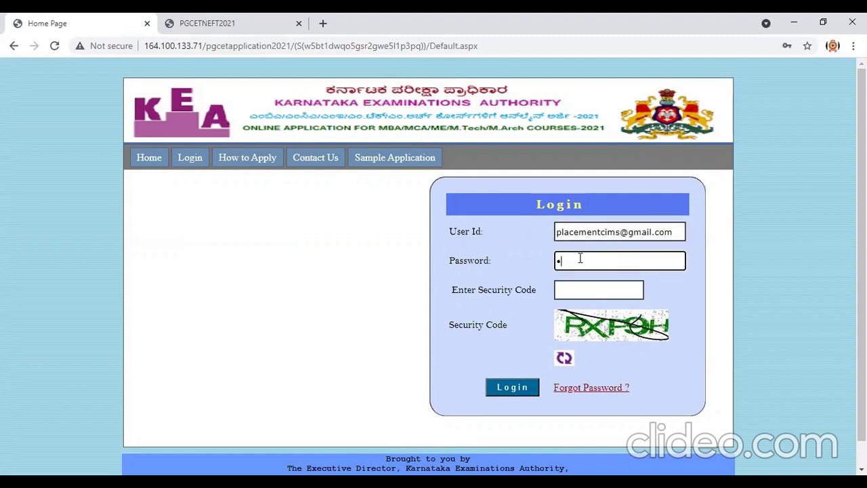
text(******)
click(569, 293)
text(RX)
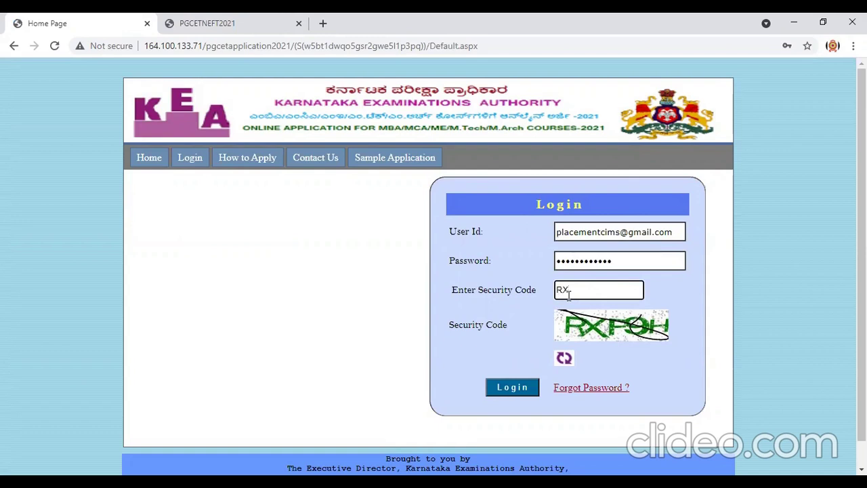
text(P9H)
click(497, 391)
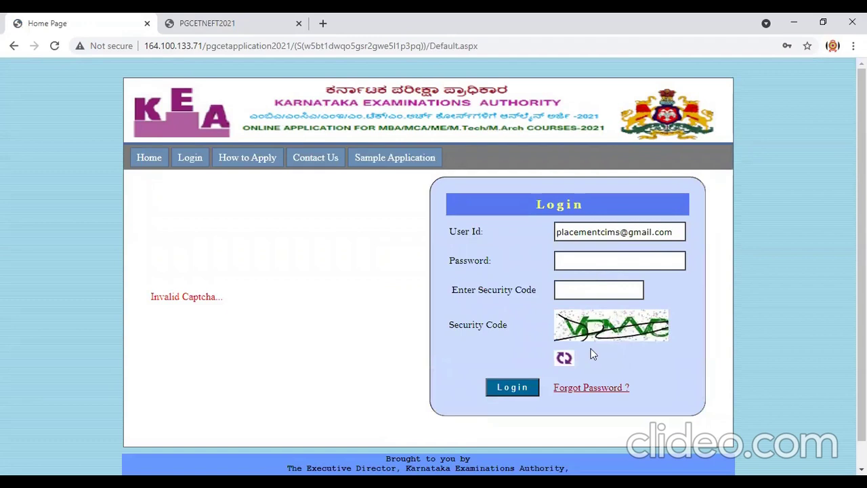
After the invalid captcha, refresh it, re-enter the password and corrected new code, and log in.
click(563, 360)
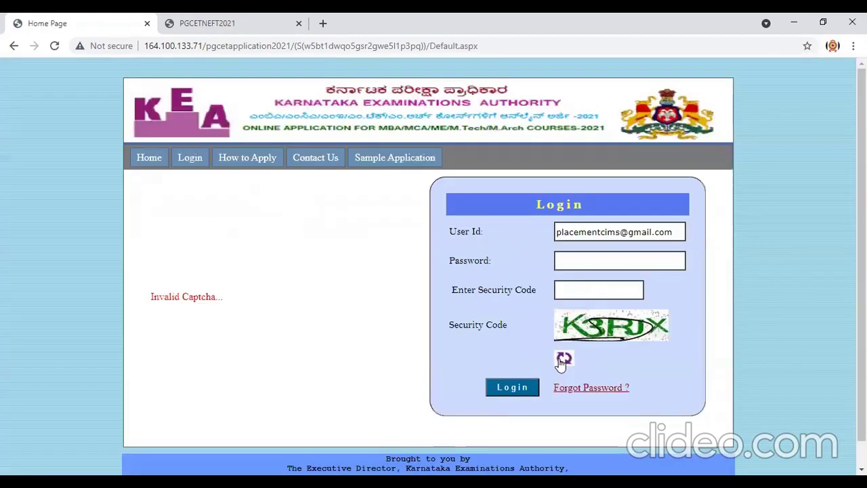
click(574, 265)
text(•••)
key(BackSpace)
key(BackSpace)
key(BackSpace)
text(•••••••)
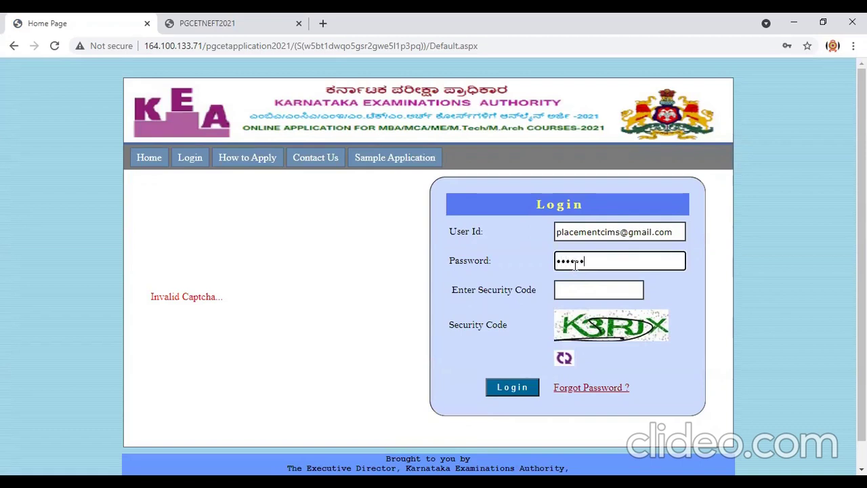
text(•••••)
click(561, 287)
text(k3)
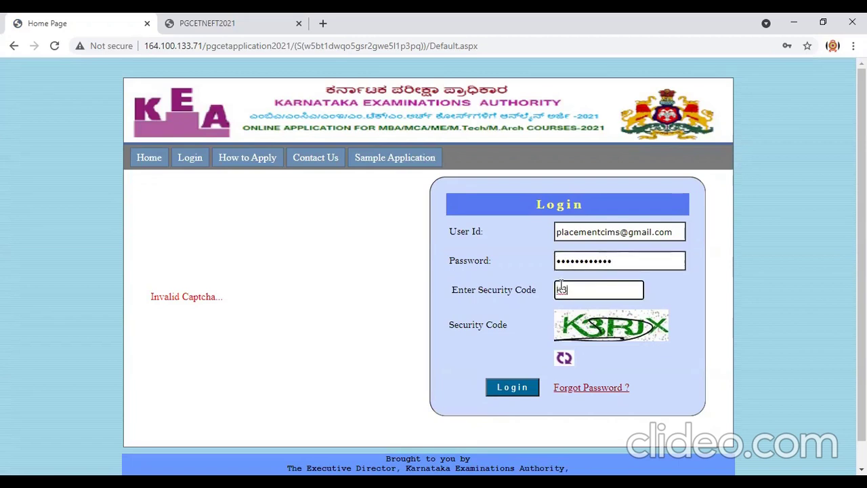
text(RJ)
double_click(563, 289)
text(K3RJX)
click(515, 388)
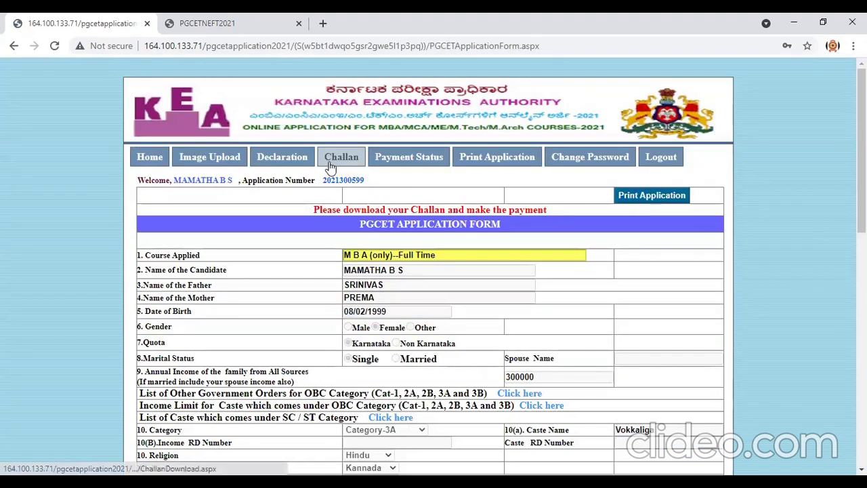
click(381, 167)
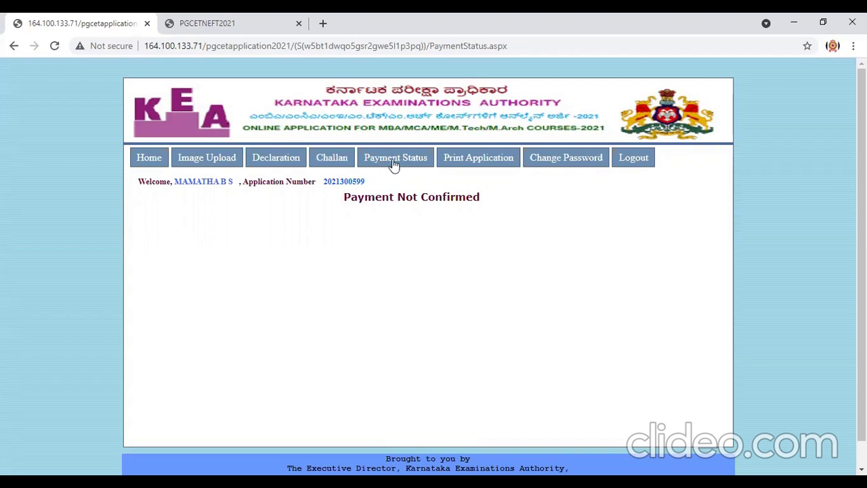
click(475, 157)
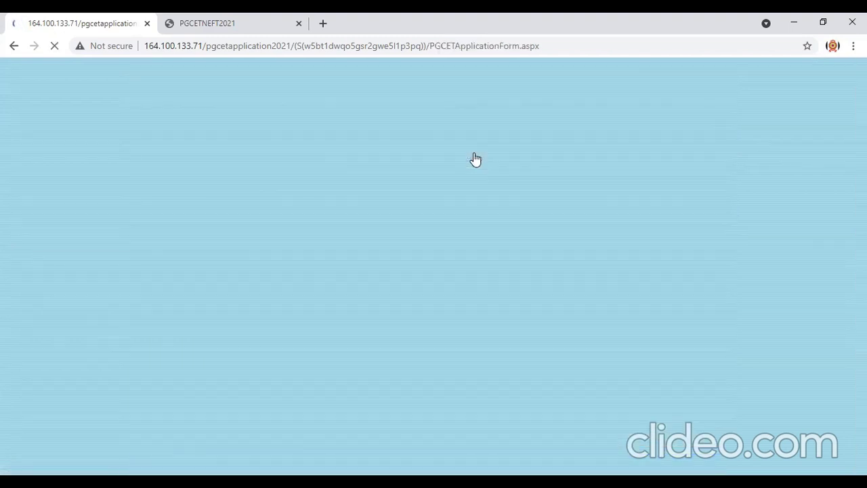